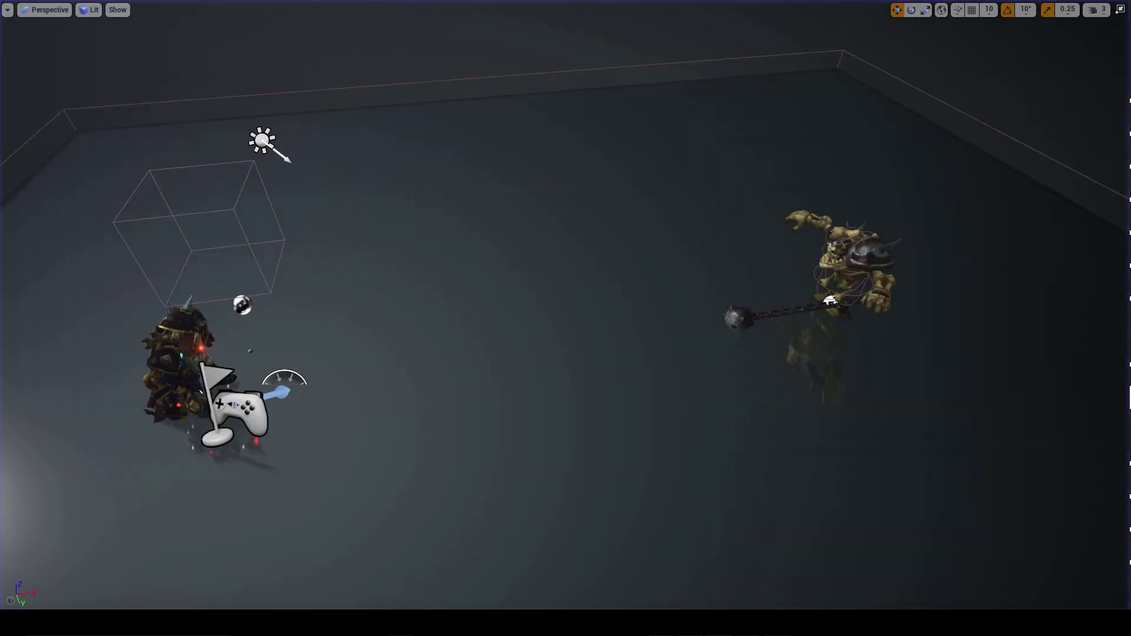
Step: Leave the full-screen level view and bring the GroundBreakVFXCast particle system editor up at full size
key("F11")
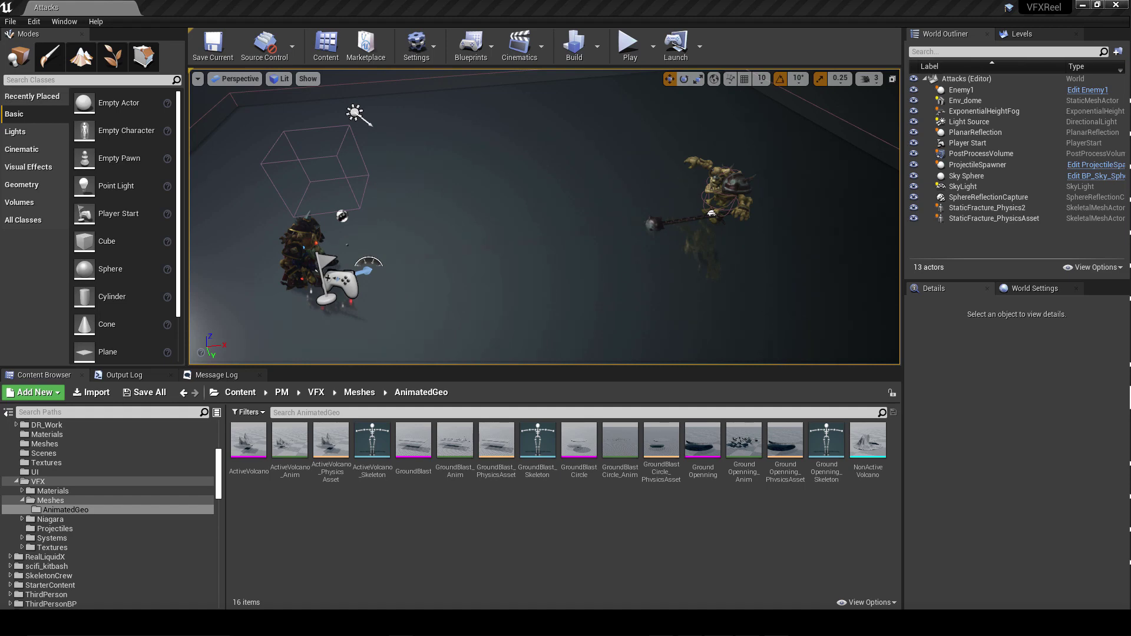
left_click_drag(1130, 56, 634, 78)
left_click(760, 71)
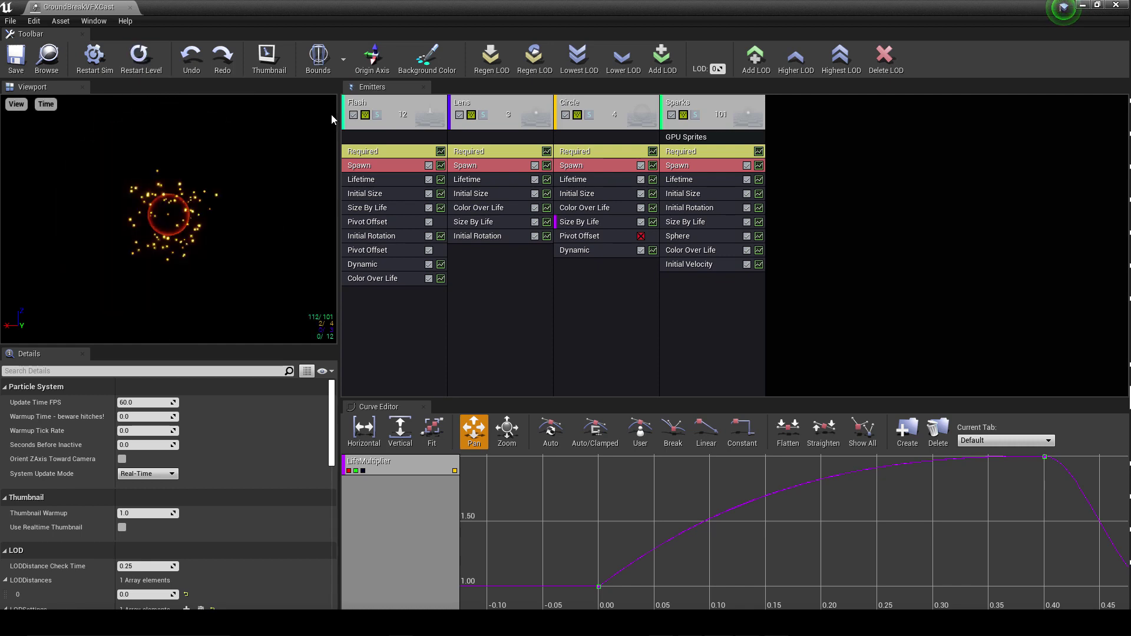
Step: Preview the Flash emitter and the Lens emitter of GroundBreakVFXCast in solo, turning each solo off again
left_click(377, 114)
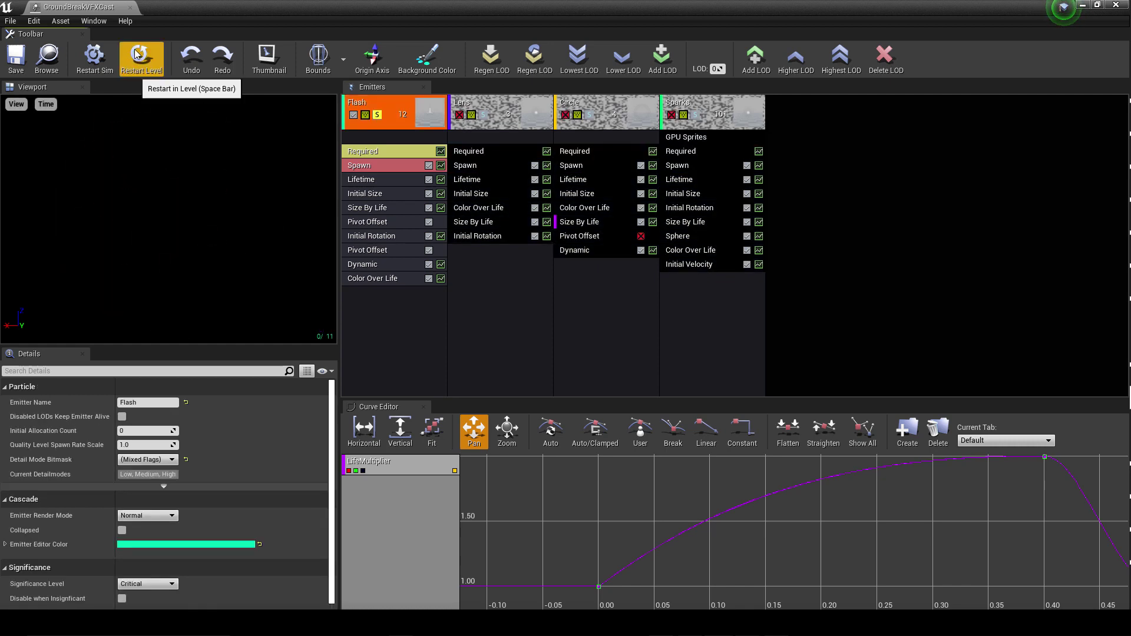
left_click(377, 114)
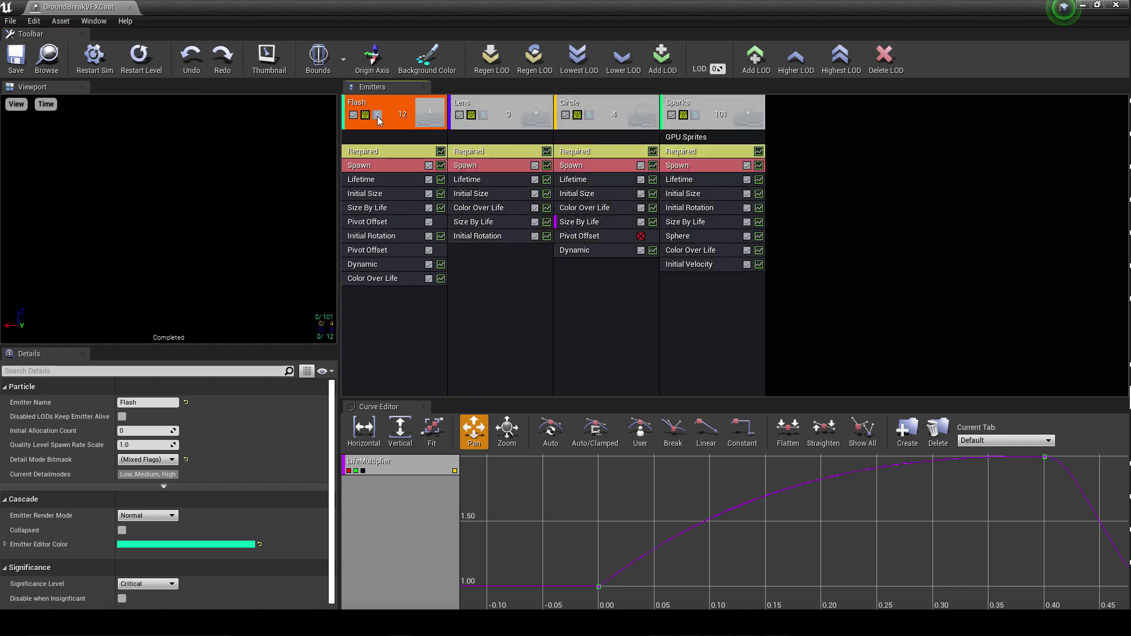
left_click(484, 116)
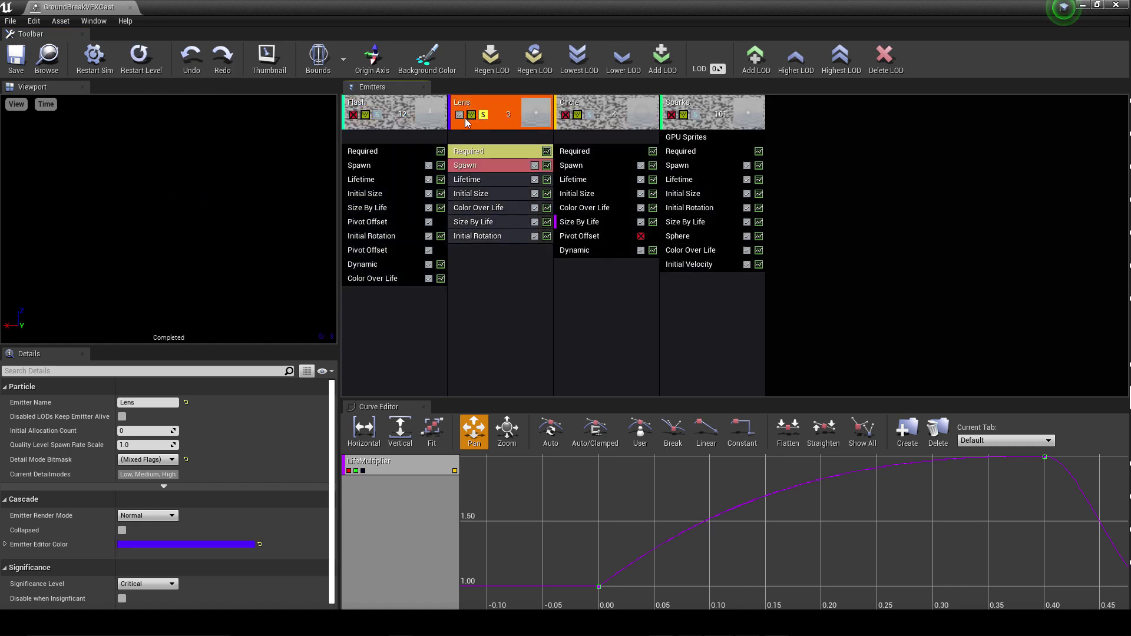
left_click(140, 59)
left_click(138, 56)
left_click(484, 115)
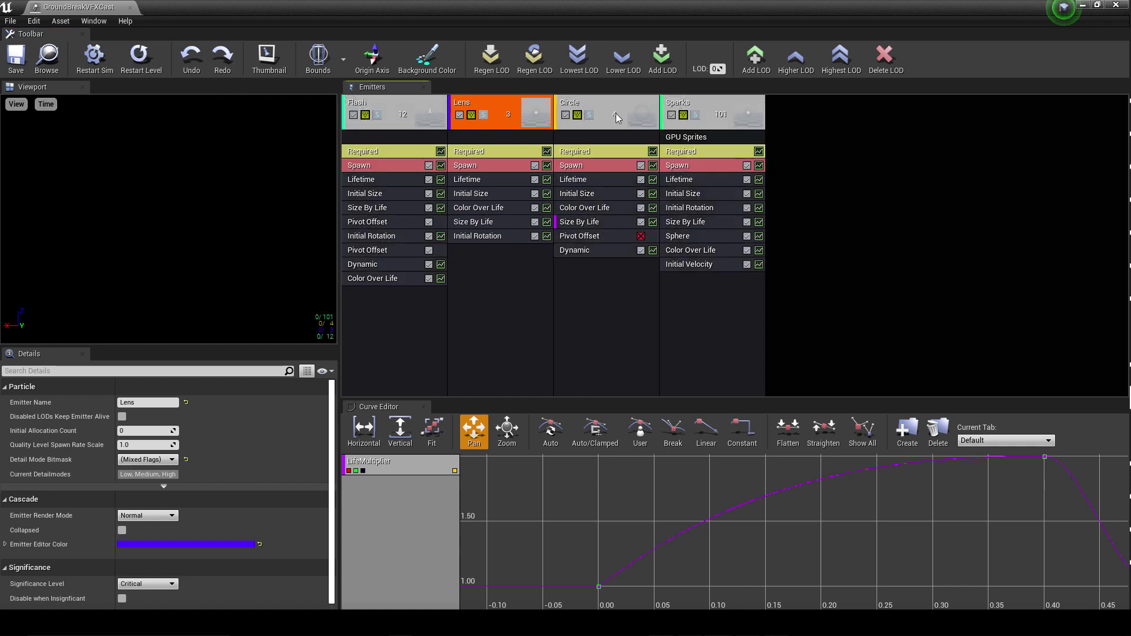
Step: Solo the Circle emitter of GroundBreakVFXCast, replay it several times, and turn its solo off
left_click(589, 115)
left_click(140, 59)
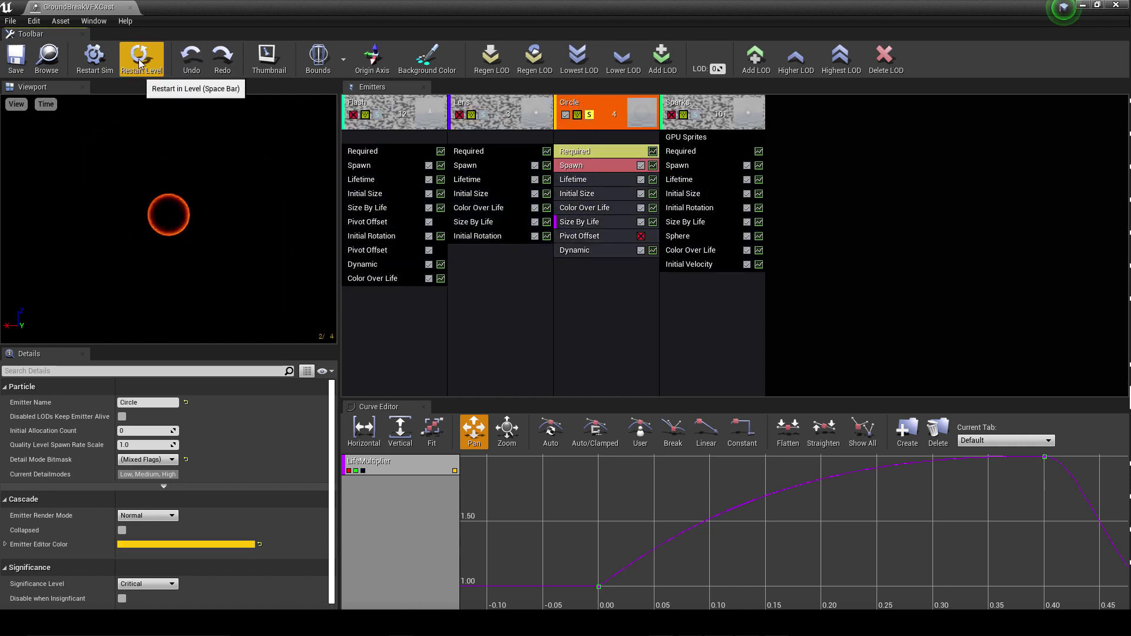
left_click(140, 59)
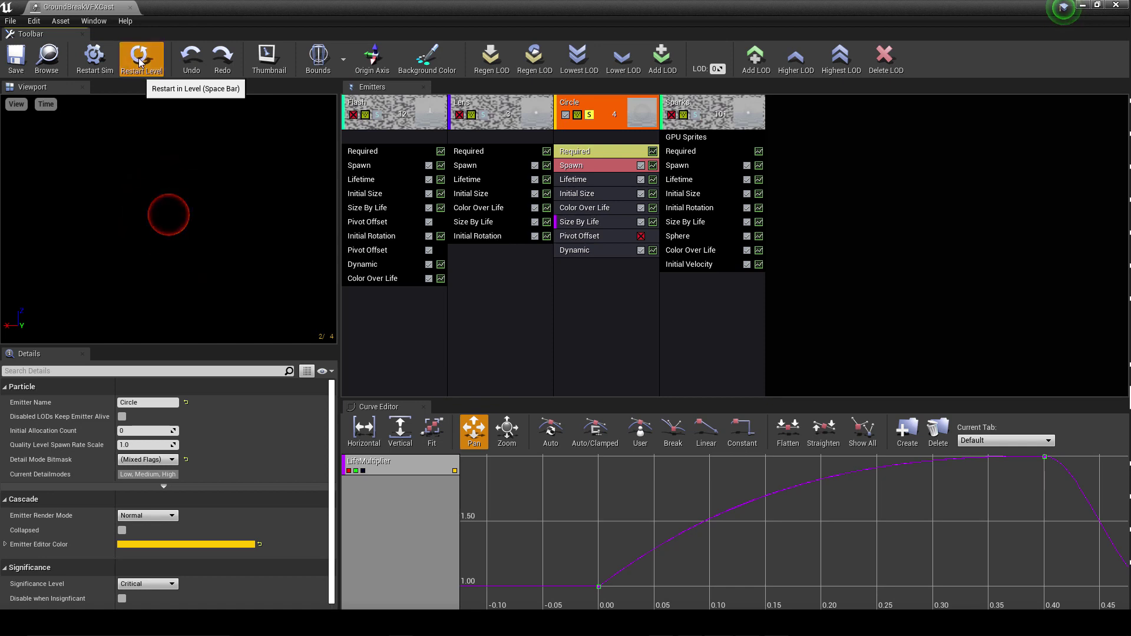
left_click(140, 59)
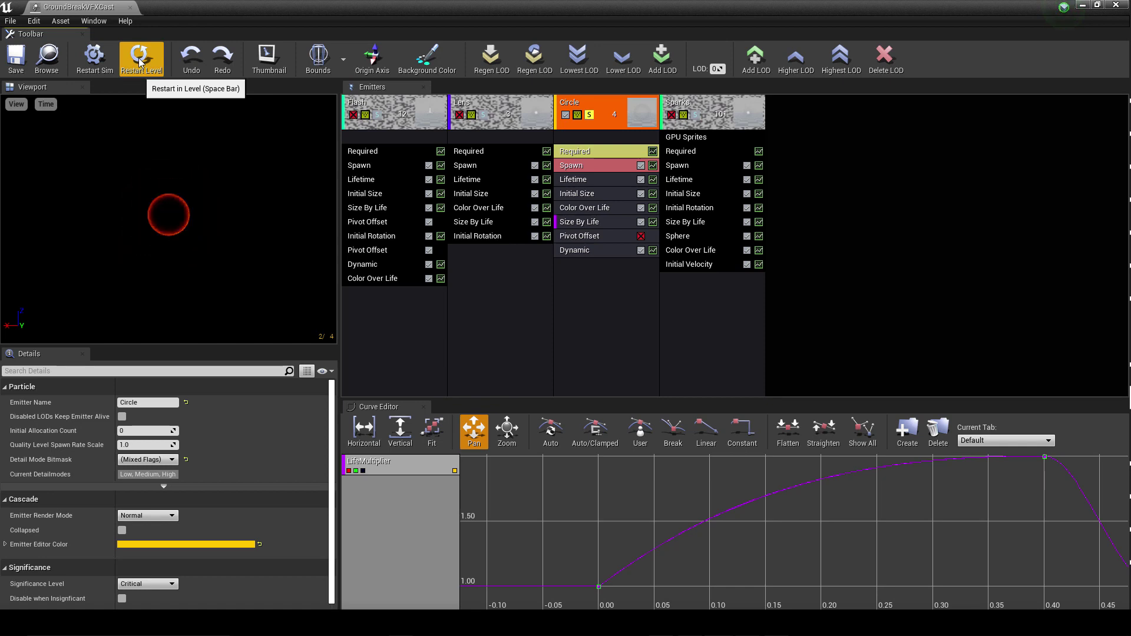
left_click(589, 115)
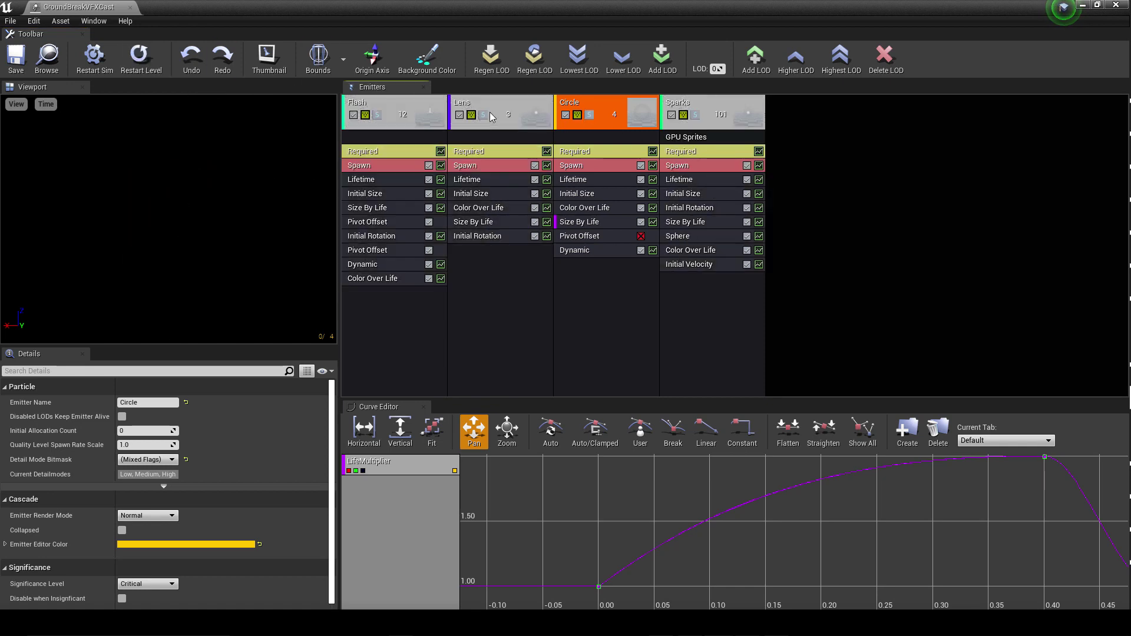
Step: Replay the Lens emitter in solo, unsolo it, and preview the Sparks emitter on its own
left_click(483, 114)
left_click(128, 58)
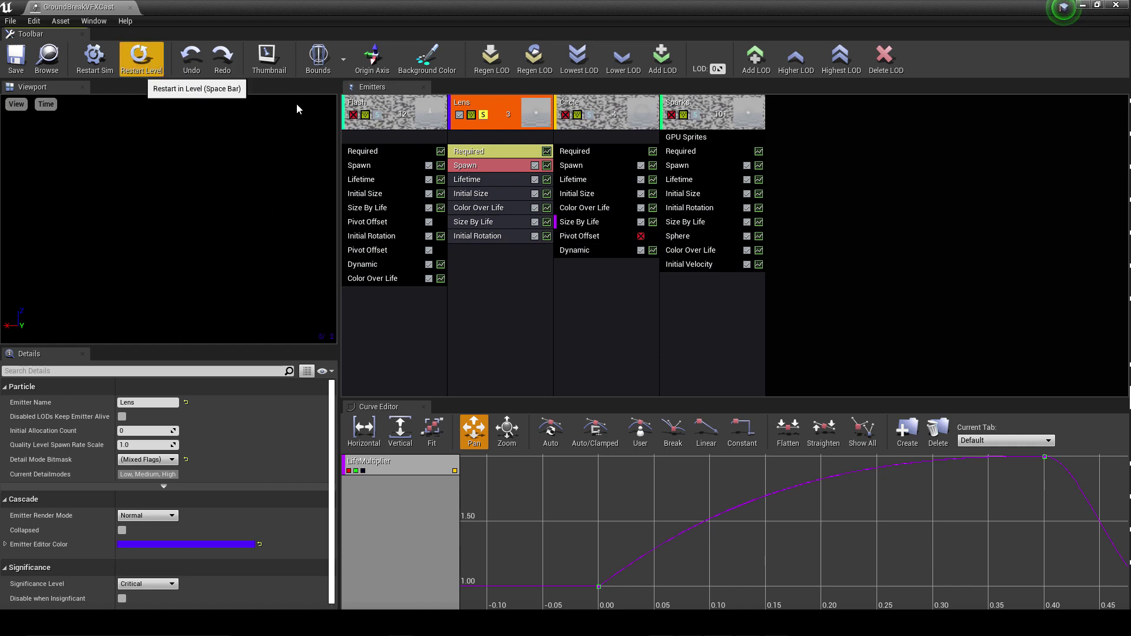
left_click(483, 115)
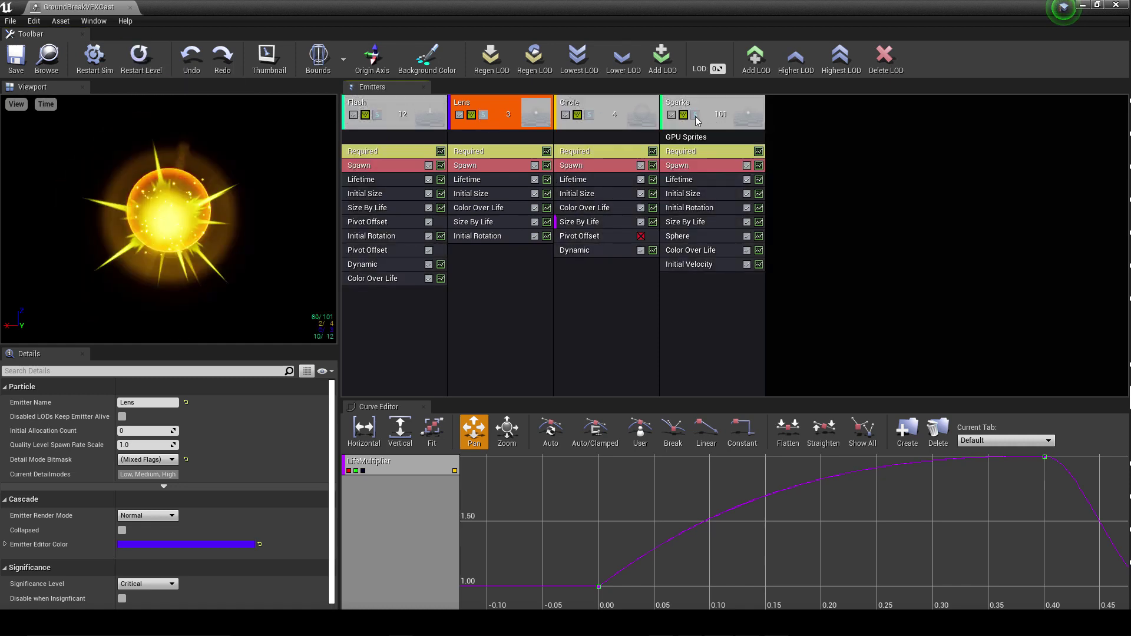
left_click(695, 116)
left_click(695, 116)
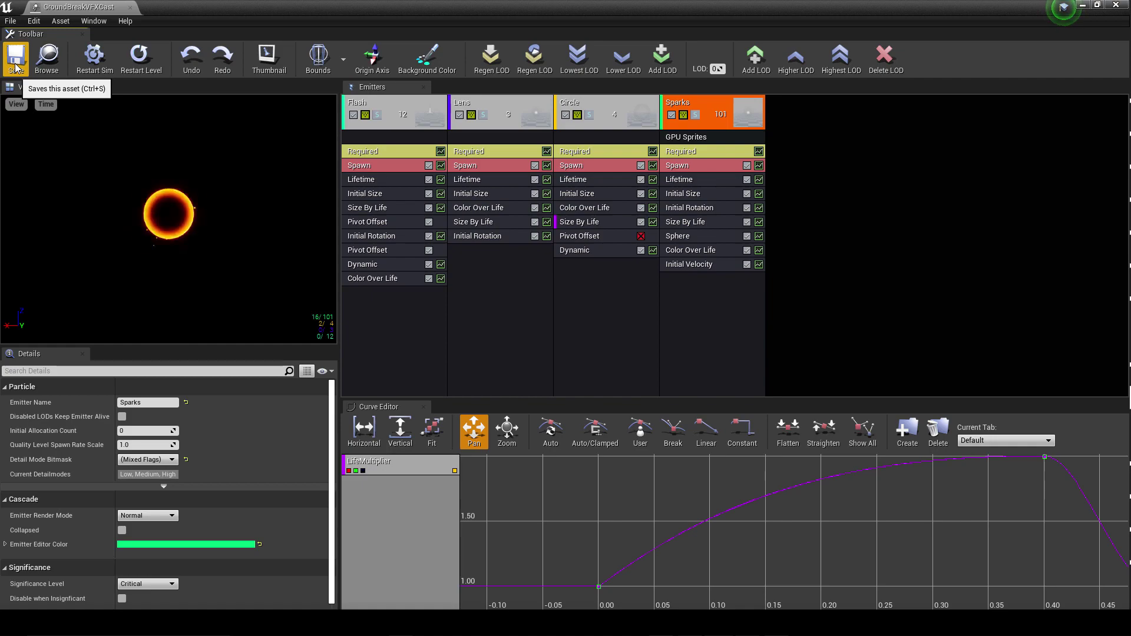
Step: Close GroundBreakVFXCast and preview the FlashSpike emitter of the GroundBreakImpact particle system in solo
left_click(130, 8)
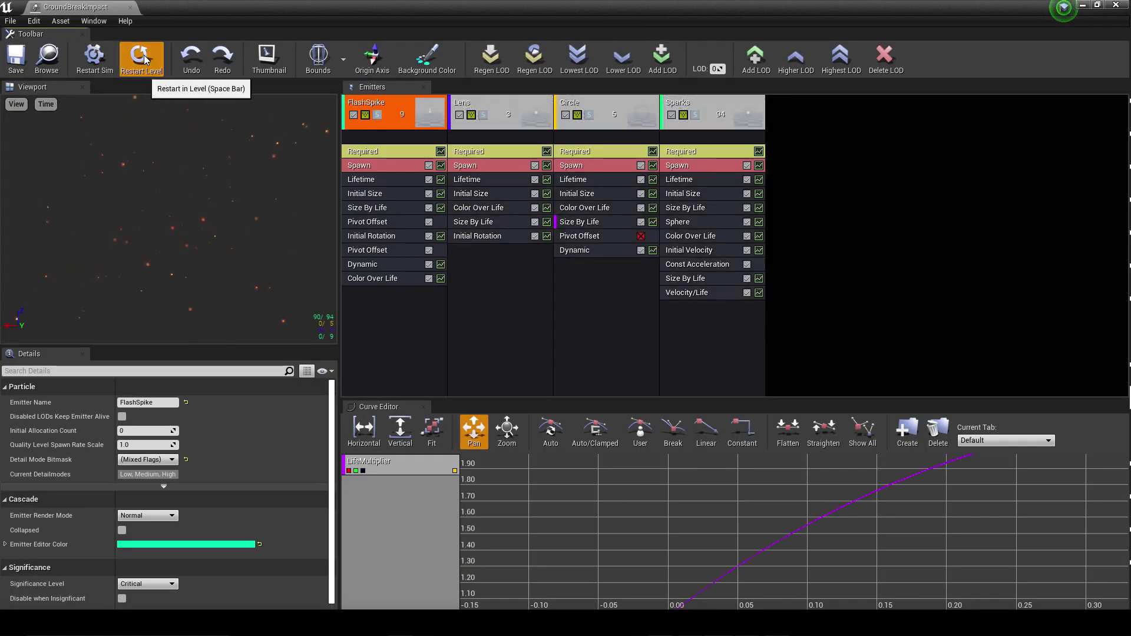
left_click(378, 115)
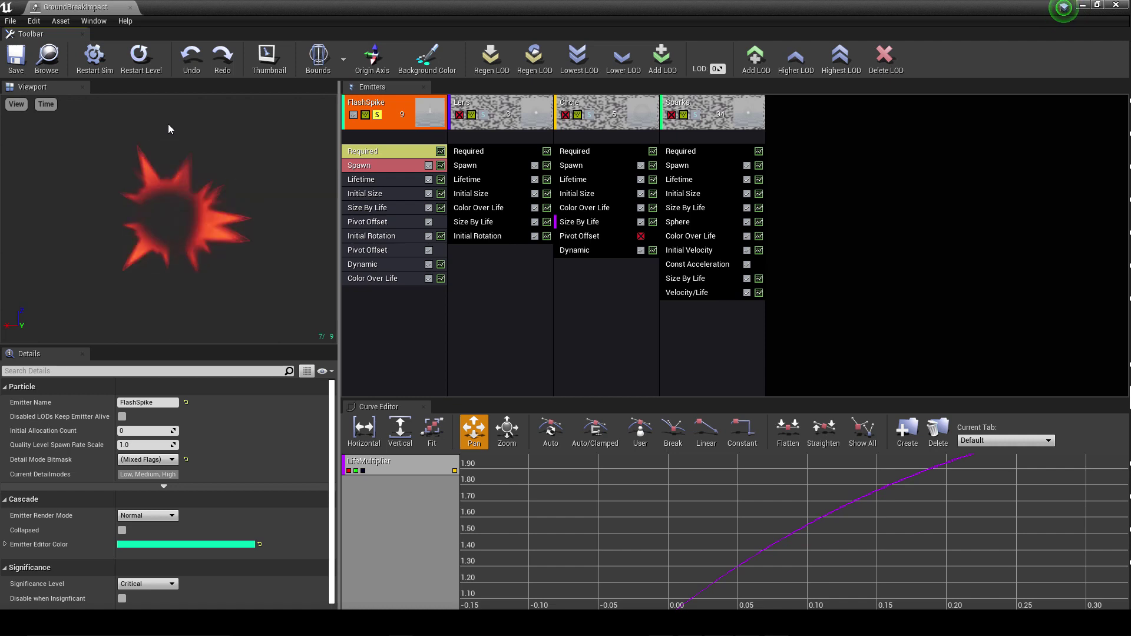
left_click(377, 115)
Step: Solo the Lens emitter of GroundBreakImpact, restart the effect repeatedly to examine its glow, and unsolo it
left_click(483, 115)
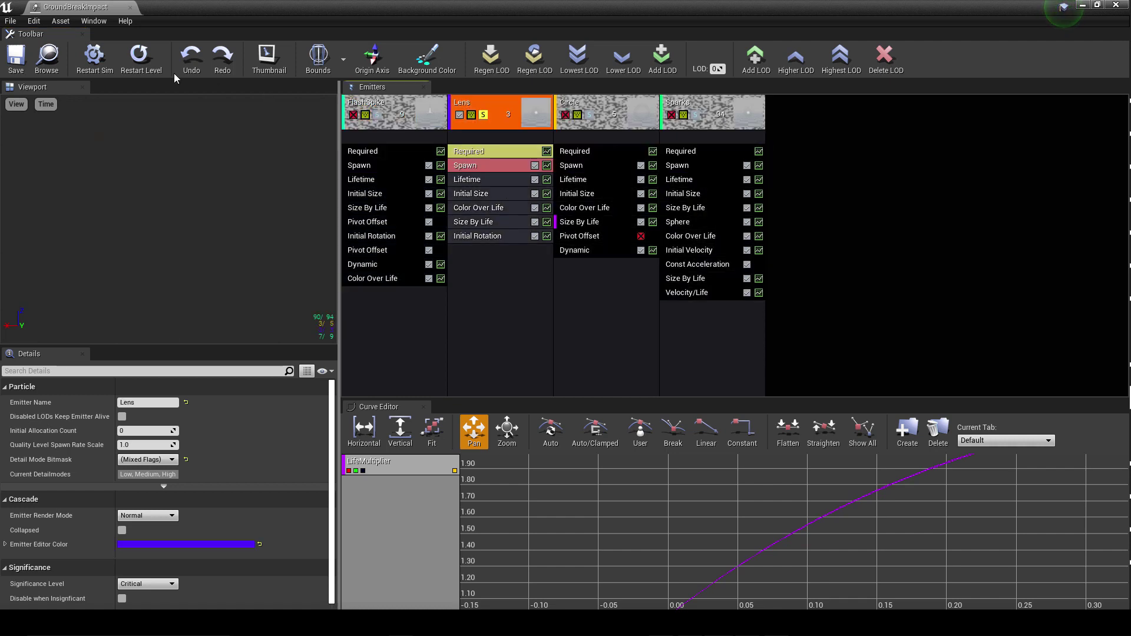
left_click(136, 65)
left_click(136, 65)
left_click(136, 64)
left_click(136, 65)
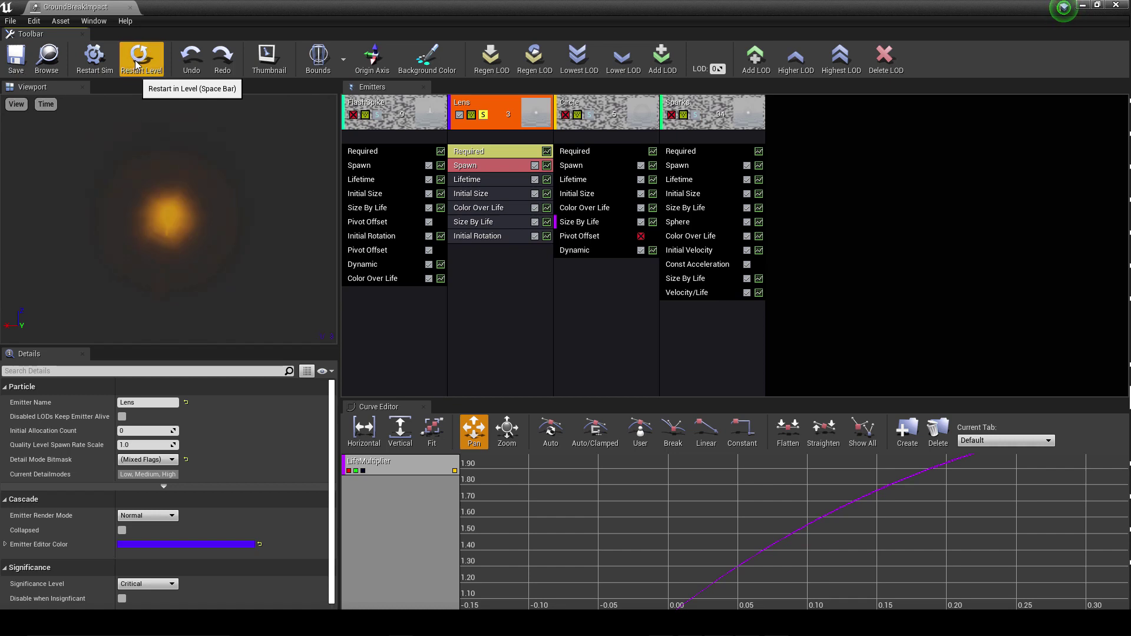
left_click(136, 65)
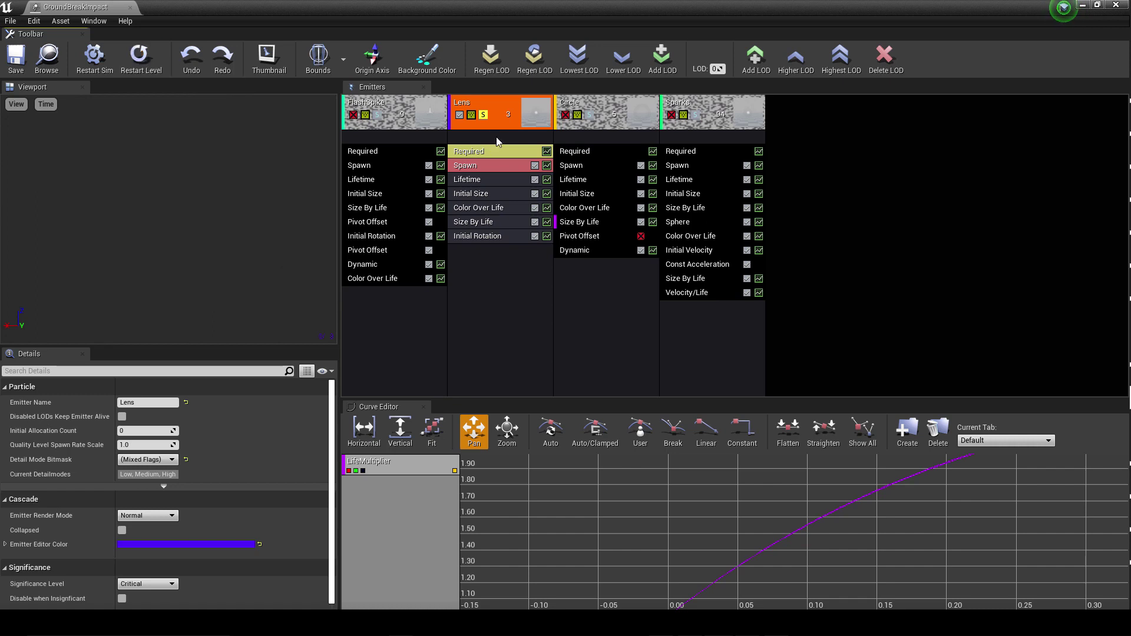
left_click(484, 116)
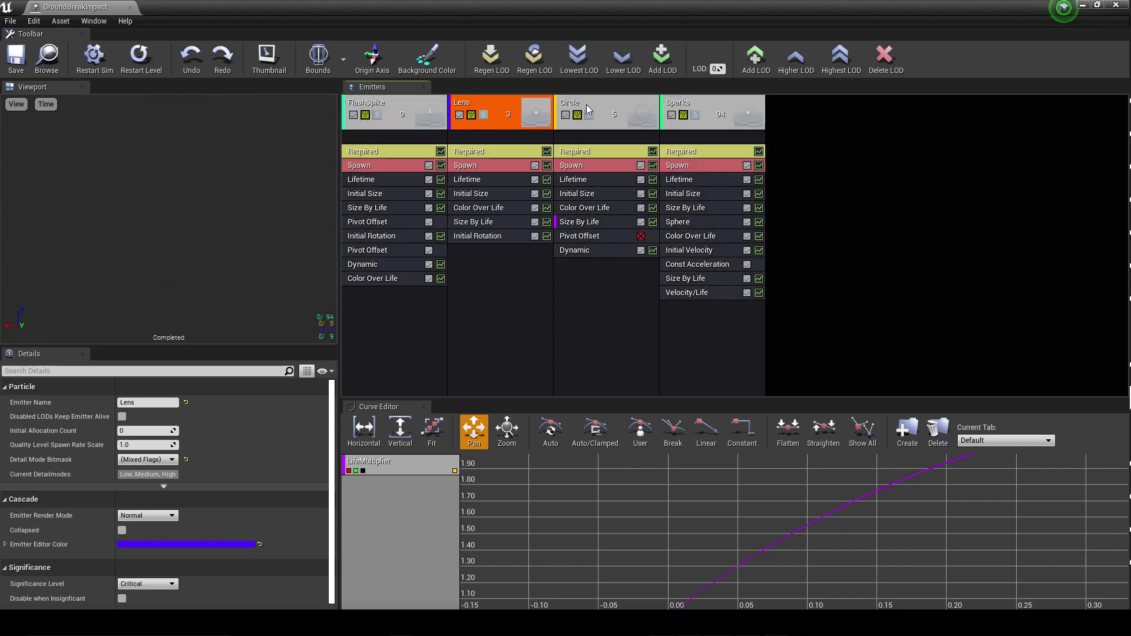
Step: Preview the Circle emitter of GroundBreakImpact in solo with a restart, and turn its solo off
left_click(589, 118)
left_click(589, 116)
left_click(141, 61)
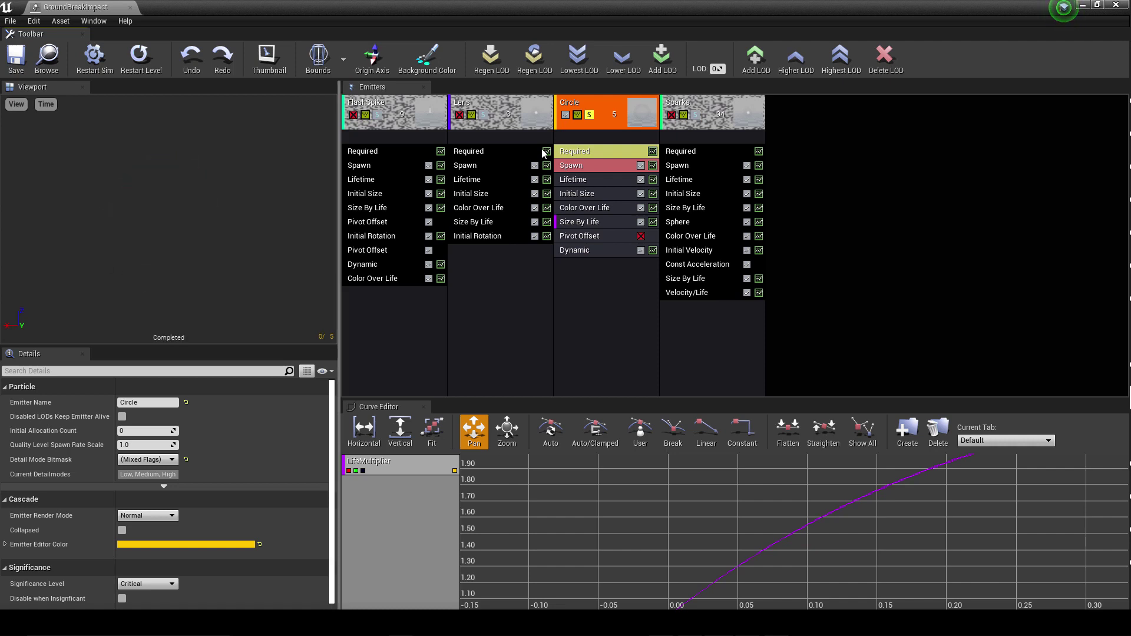
left_click(589, 114)
Step: Solo the Sparks emitter of GroundBreakImpact, replay it, and turn its solo off
left_click(696, 115)
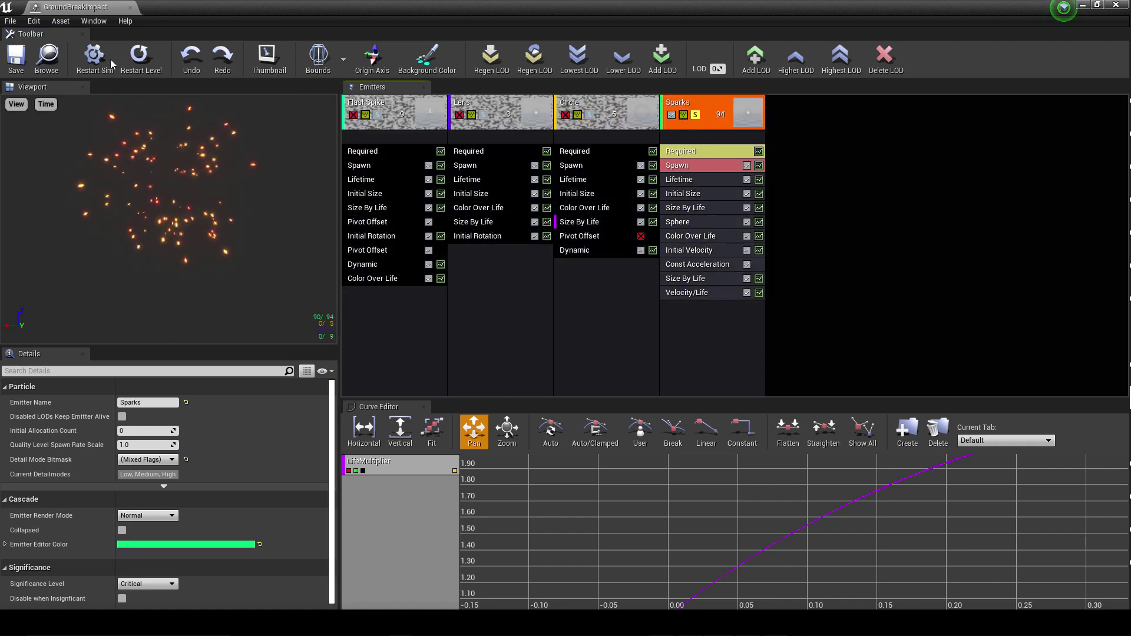
left_click(141, 57)
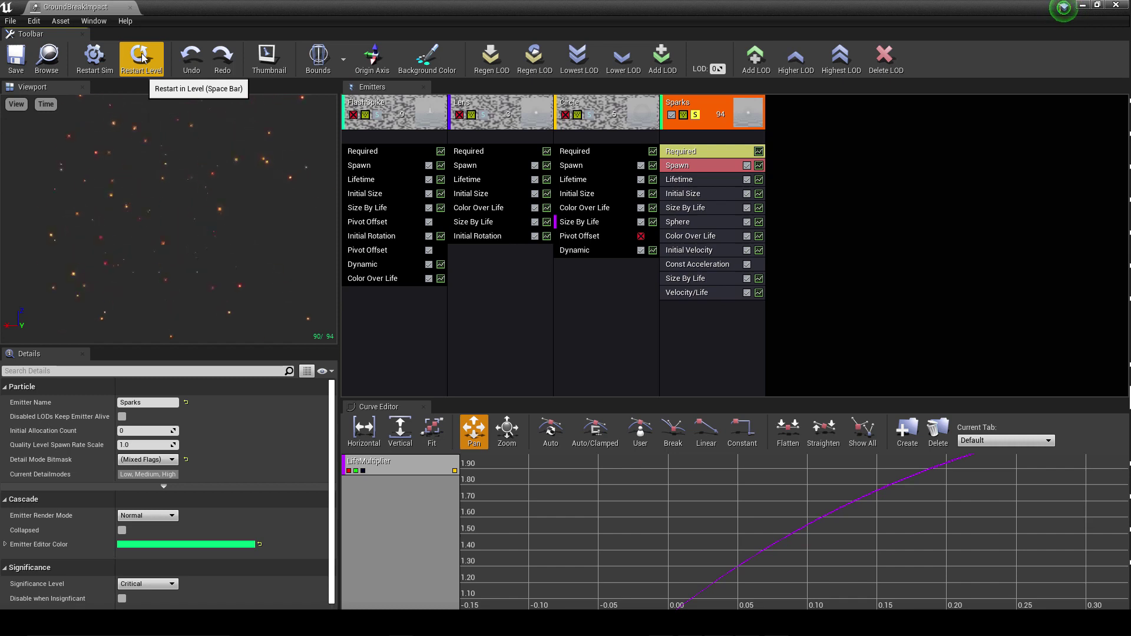
left_click(142, 57)
left_click(695, 115)
Step: Restart the complete GroundBreakImpact effect repeatedly to examine all its emitters playing together
left_click(143, 58)
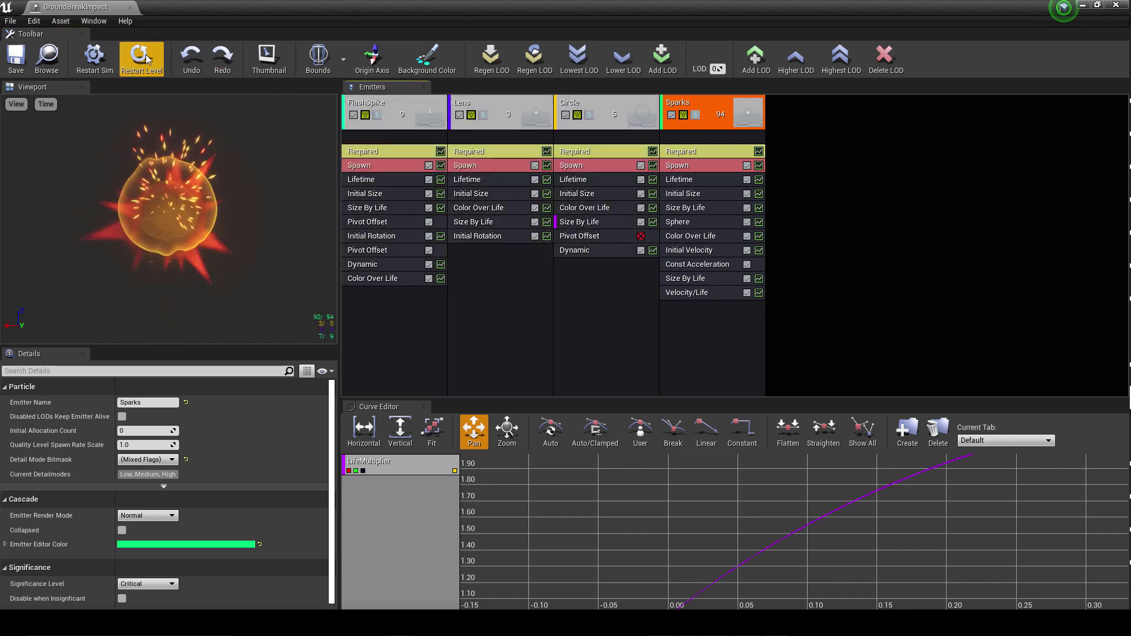
left_click(143, 57)
left_click(143, 57)
left_click(144, 58)
left_click(143, 57)
left_click(144, 57)
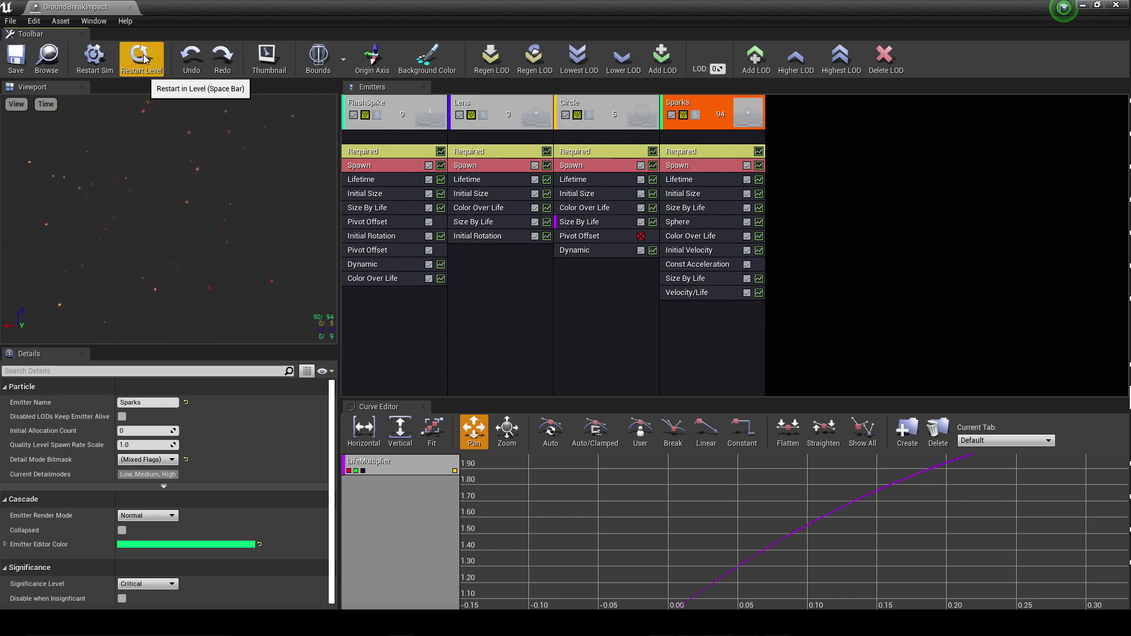
left_click(143, 57)
left_click(144, 58)
left_click(144, 57)
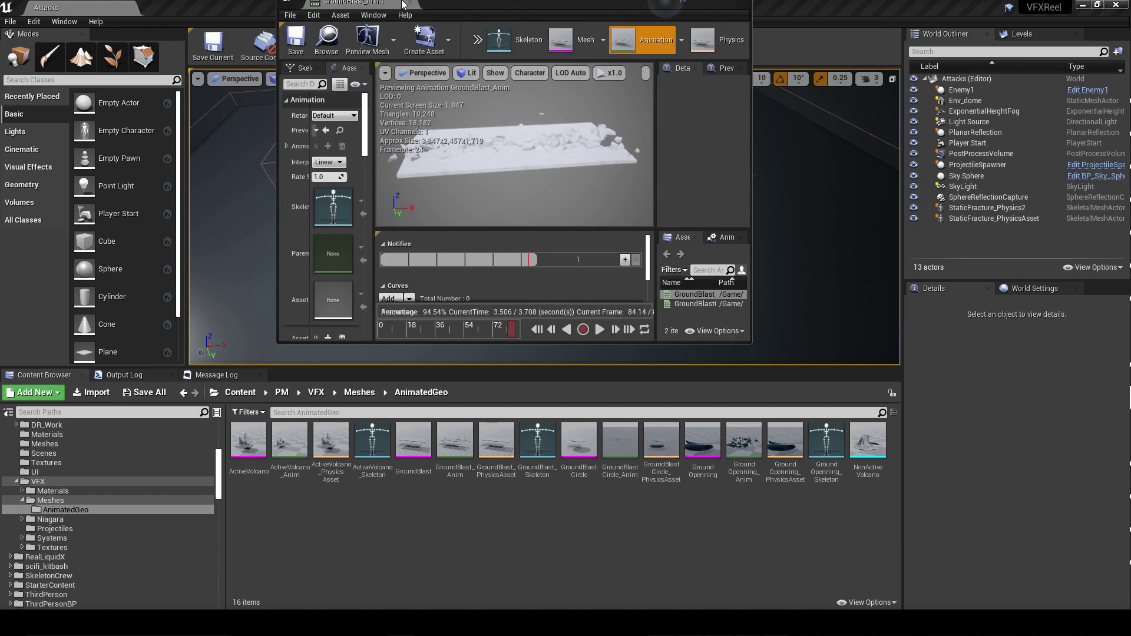
Step: Maximize the GroundBlast_Anim animation editor, scrub to around frame 16, and examine the fractured ground mesh up close
left_click_drag(396, 5, 396, 0)
left_click_drag(269, 596, 331, 607)
left_click_drag(568, 150, 543, 209, "alt")
scroll(542, 221, "up", 1)
left_click(560, 209)
left_click_drag(544, 116, 549, 116, "alt")
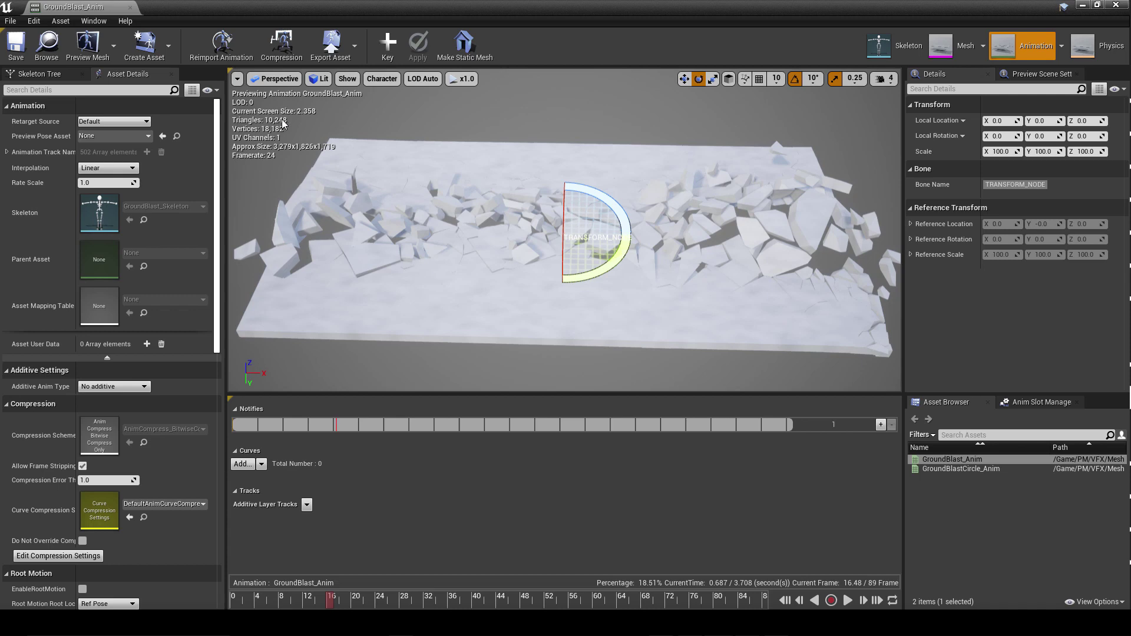
Step: Inspect the GroundBlast_Anim mesh in Wireframe view mode and return the preview to Lit
left_click(318, 80)
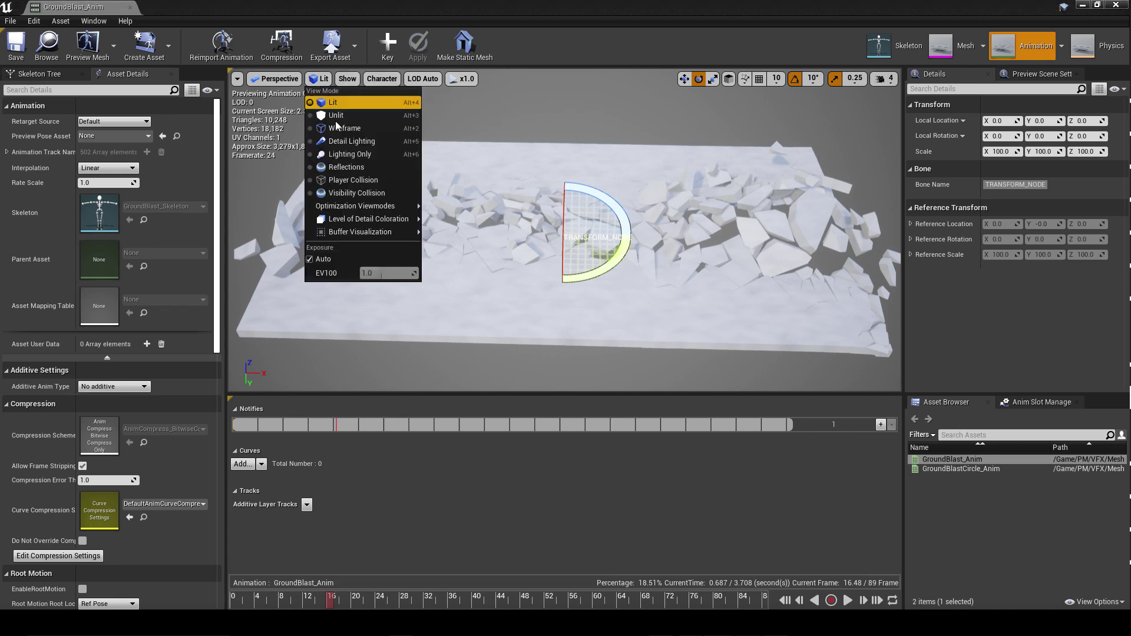
left_click(342, 127)
left_click_drag(532, 116, 531, 162, "alt")
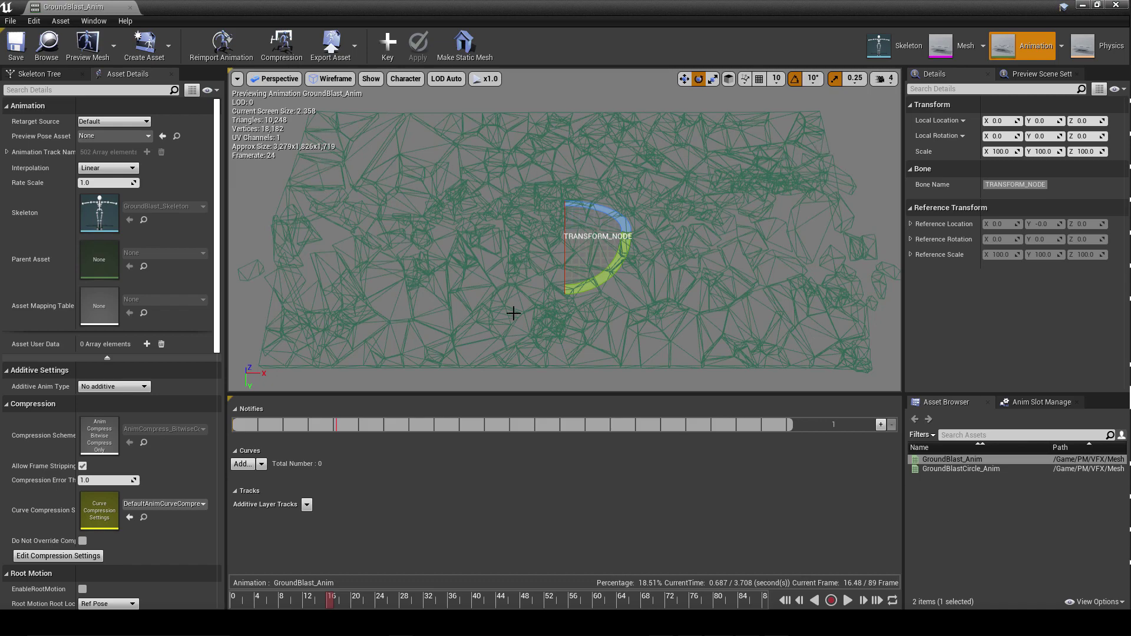
left_click(330, 79)
left_click(330, 102)
Step: Examine the GroundBlast_Anim debris from low side angles and scrub forward through the animation
left_click_drag(519, 258, 518, 224, "alt")
left_click_drag(636, 140, 636, 140)
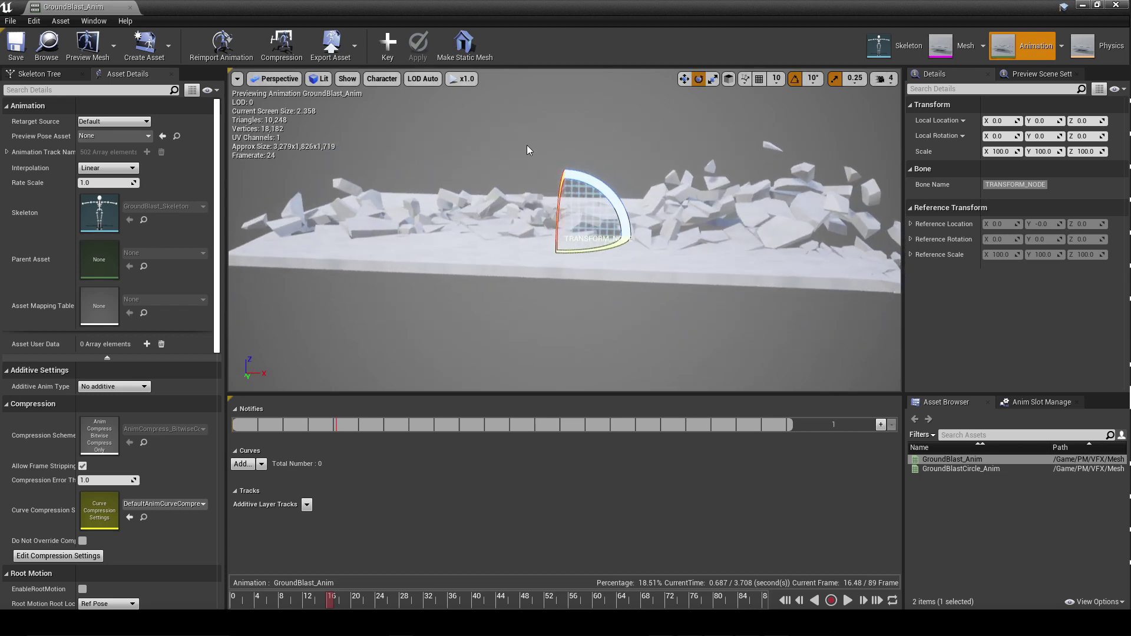
left_click_drag(482, 137, 495, 135)
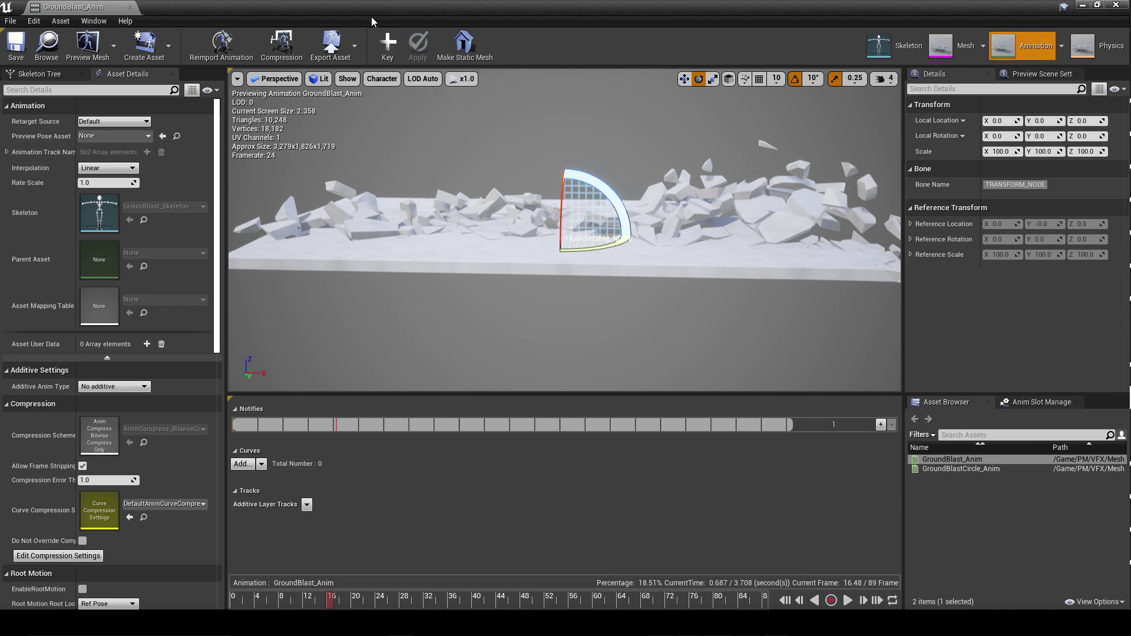
left_click_drag(362, 280, 362, 286, "alt")
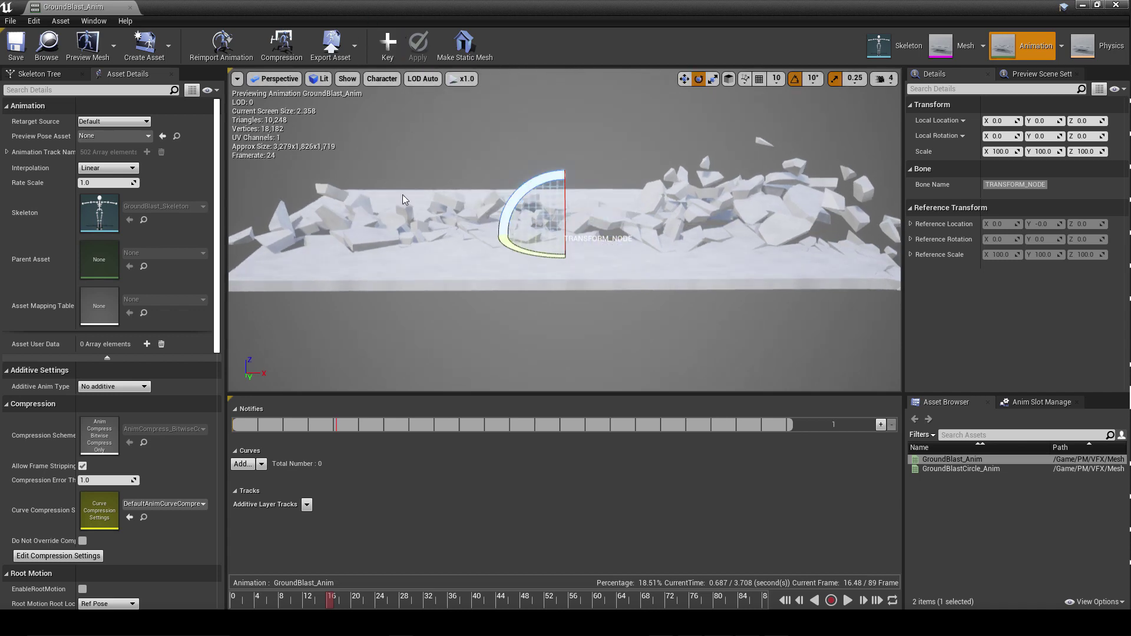
left_click_drag(281, 596, 355, 583)
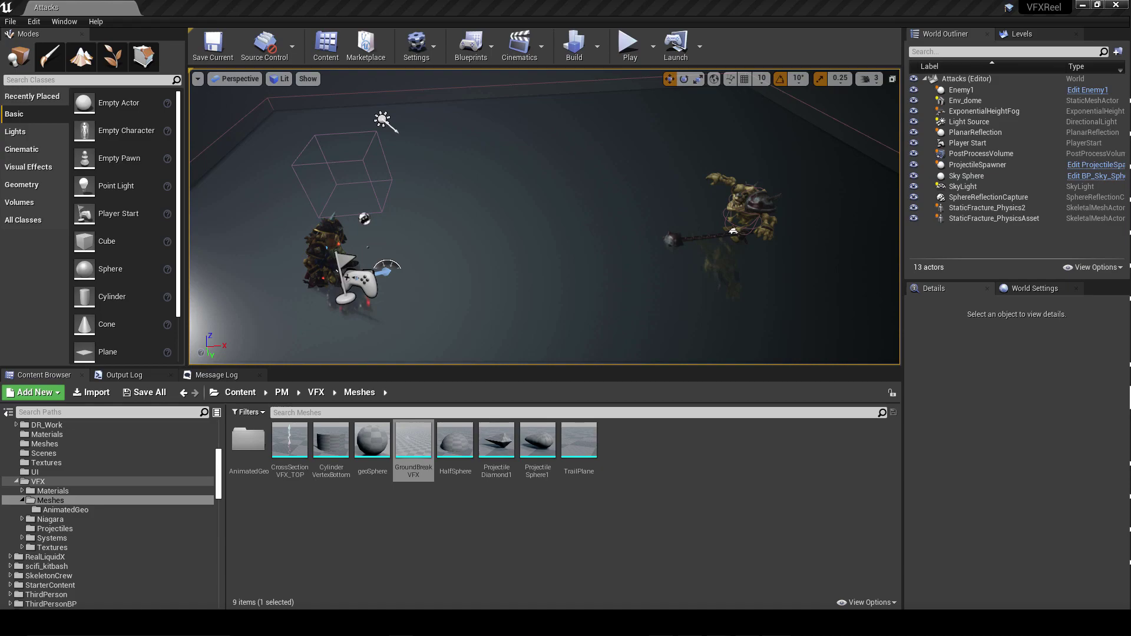
Step: Bring up the GroundBreakVFX Niagara system at full size and select the Driver emitter in its system overview
left_click_drag(567, 59, 539, 2)
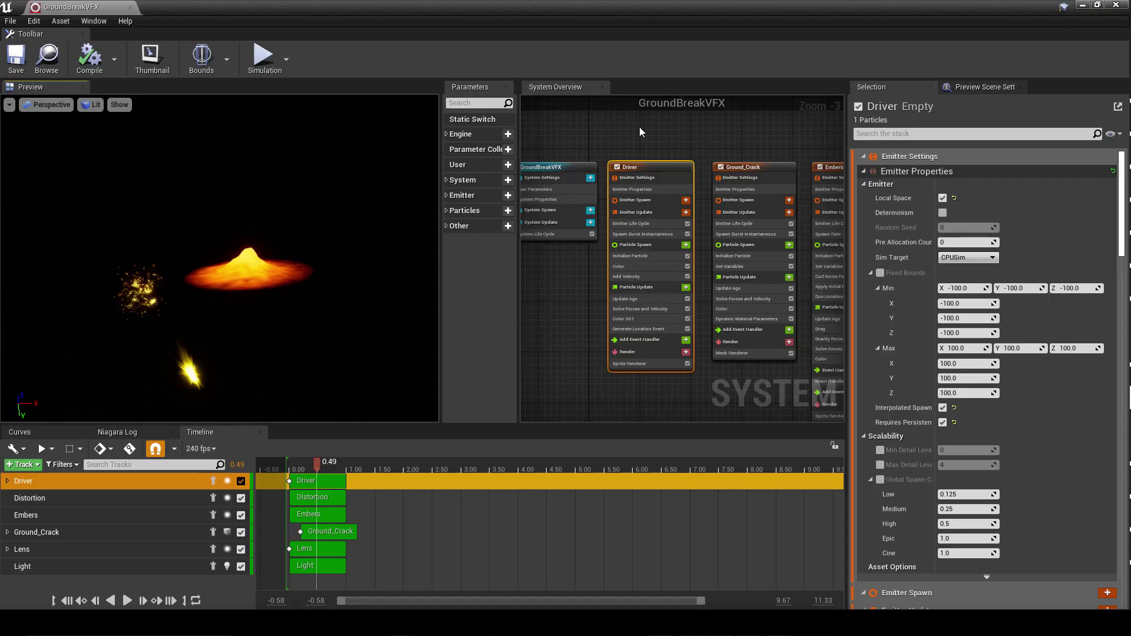
right_click_drag(639, 128, 364, 132)
right_click_drag(451, 137, 720, 127)
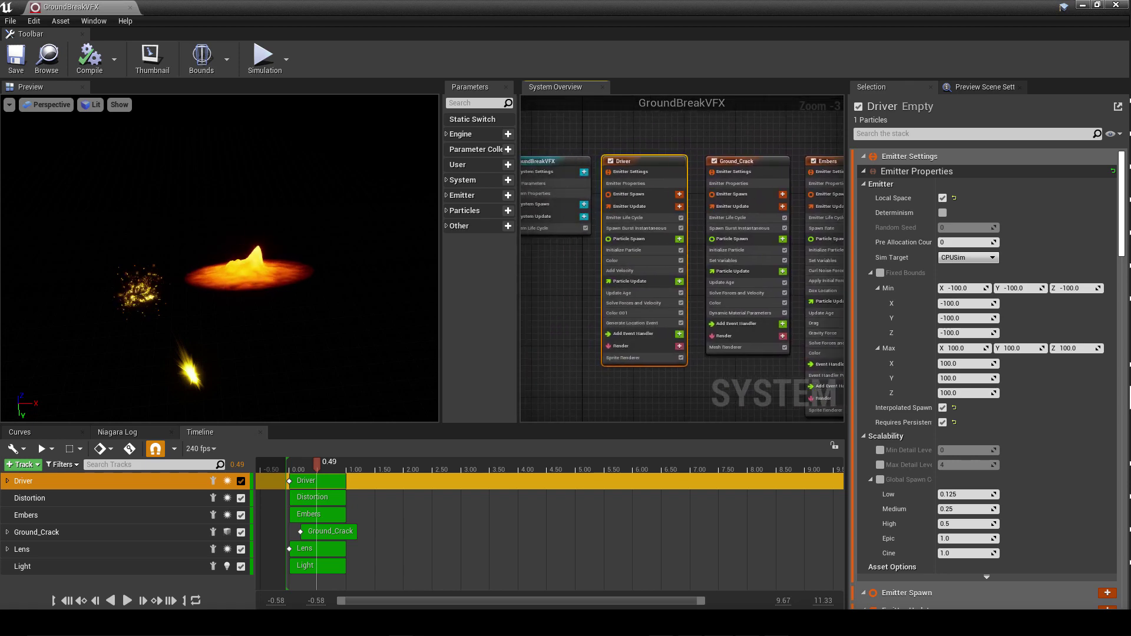
left_click(627, 139)
left_click(625, 162)
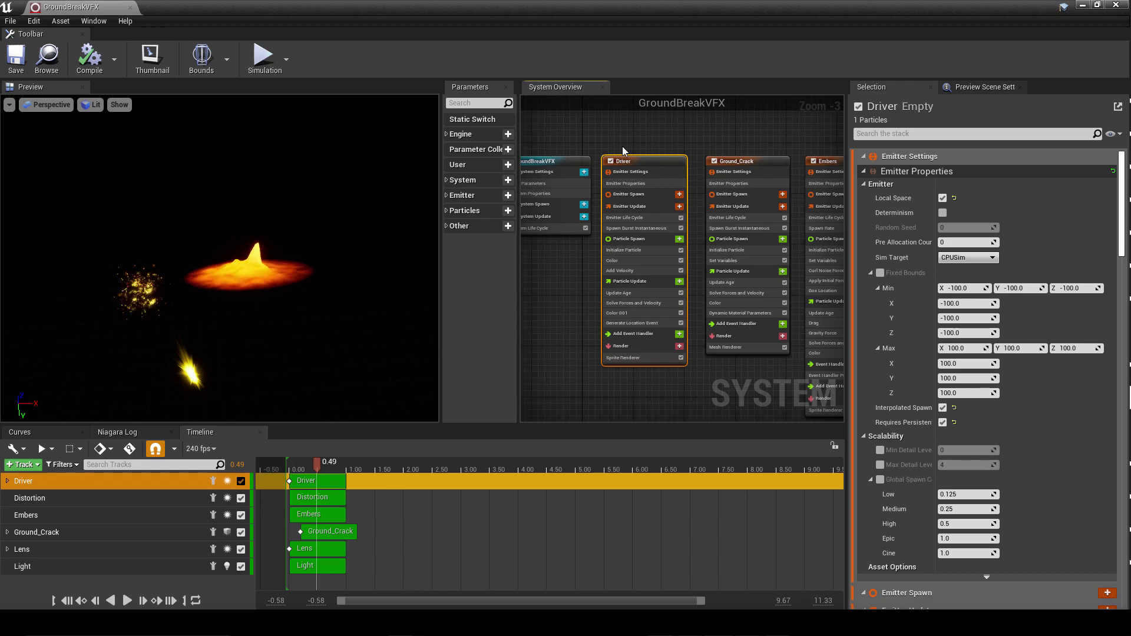
Step: Inspect the Driver emitter's Generate Location Event settings, and view the Distortion and Embers emitters
left_click(627, 322)
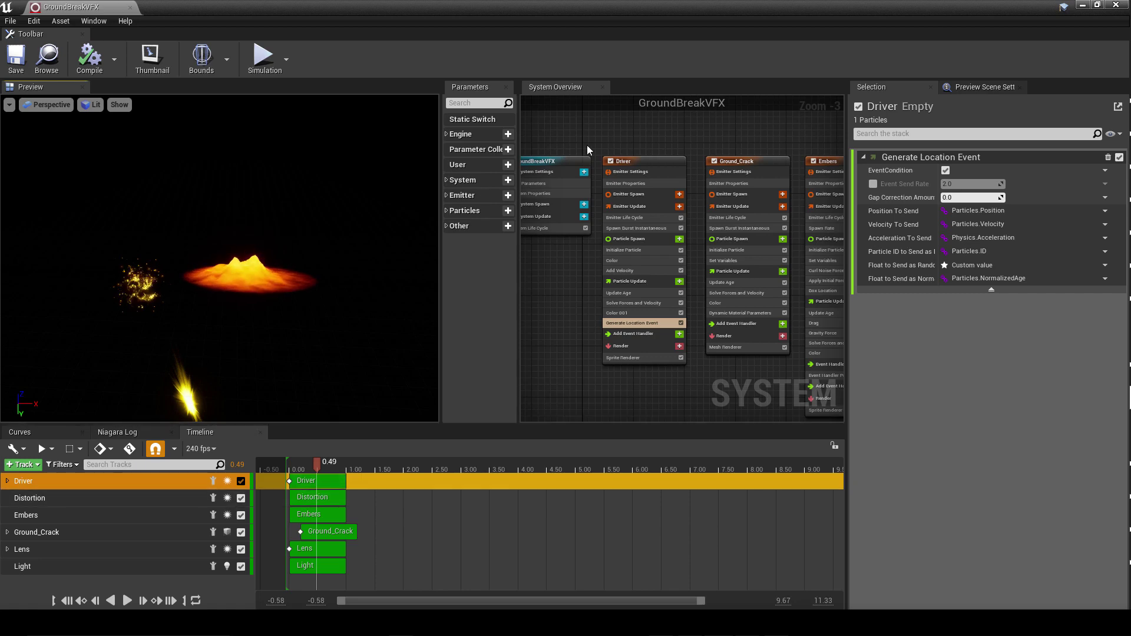
left_click(28, 497)
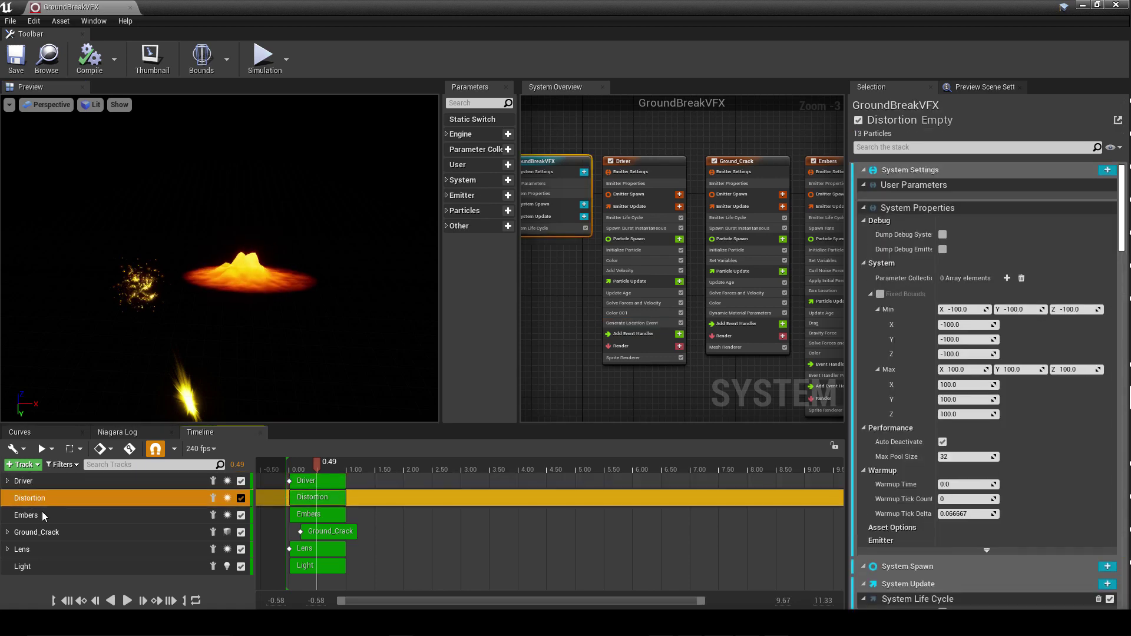
left_click(27, 515)
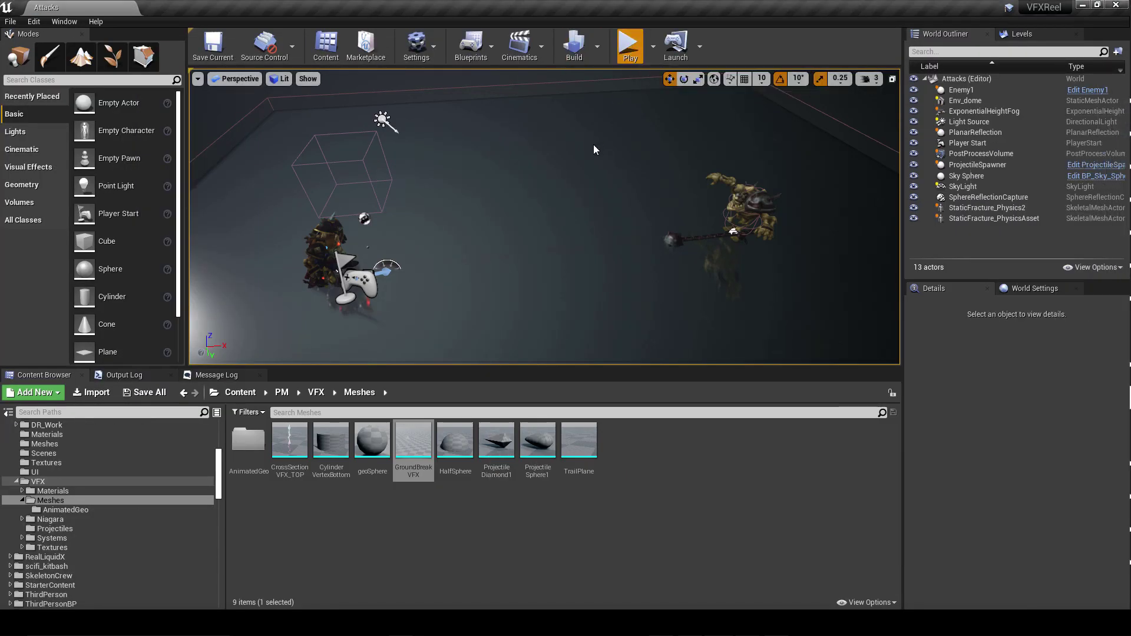
Step: Play the Attacks level full screen, run the console command Slomo 0.2 to watch the ground-break attack in slow motion, and end the session
left_click(628, 44)
key("F11")
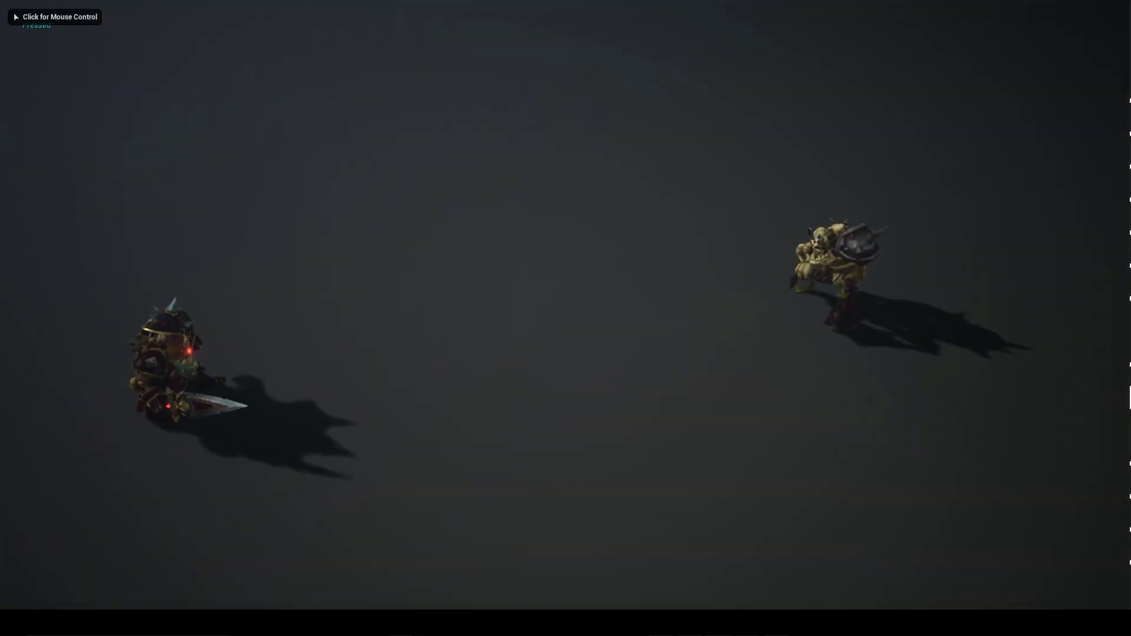
key("grave")
key("Up")
key("Up")
key("Down")
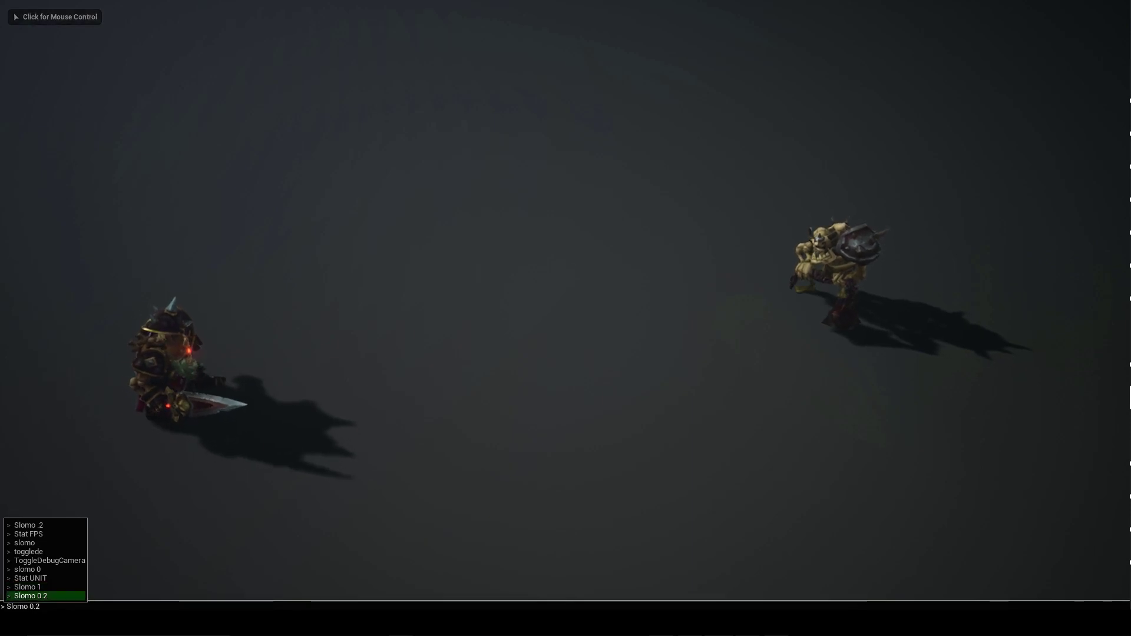
key("Return")
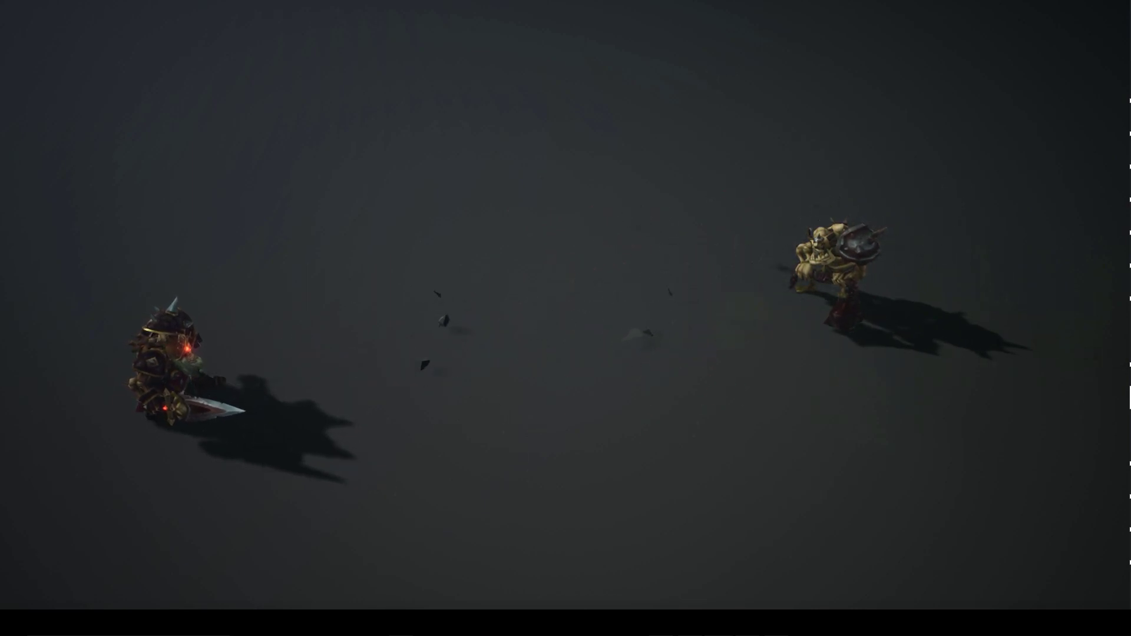
key("Escape")
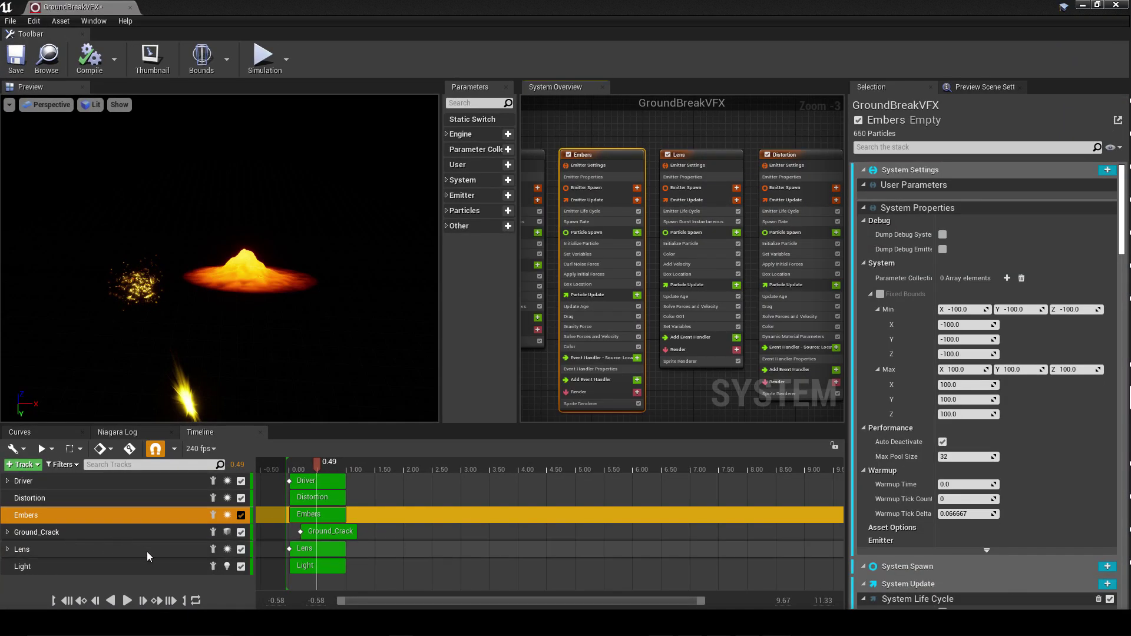
Step: Disable every emitter except Lens and scrub the timeline to 0.33 to isolate the lens particles
left_click(240, 510)
left_click(239, 480)
left_click(240, 497)
left_click(241, 567)
mouse_move(318, 463)
left_mouse_down()
mouse_move(292, 462)
mouse_move(336, 447)
mouse_move(309, 448)
left_mouse_up()
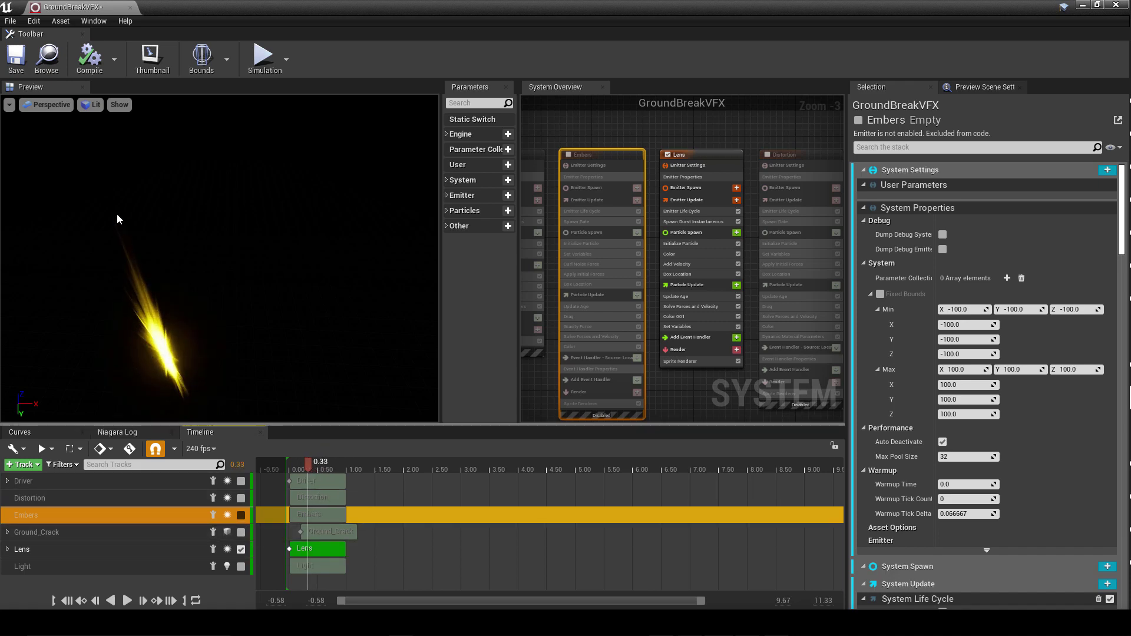
Step: Disable Lens, leave only the Ground_Crack emitter enabled, and scrub its animation forward to 0.50
left_click(241, 549)
left_click(240, 566)
left_click_drag(291, 464, 323, 462)
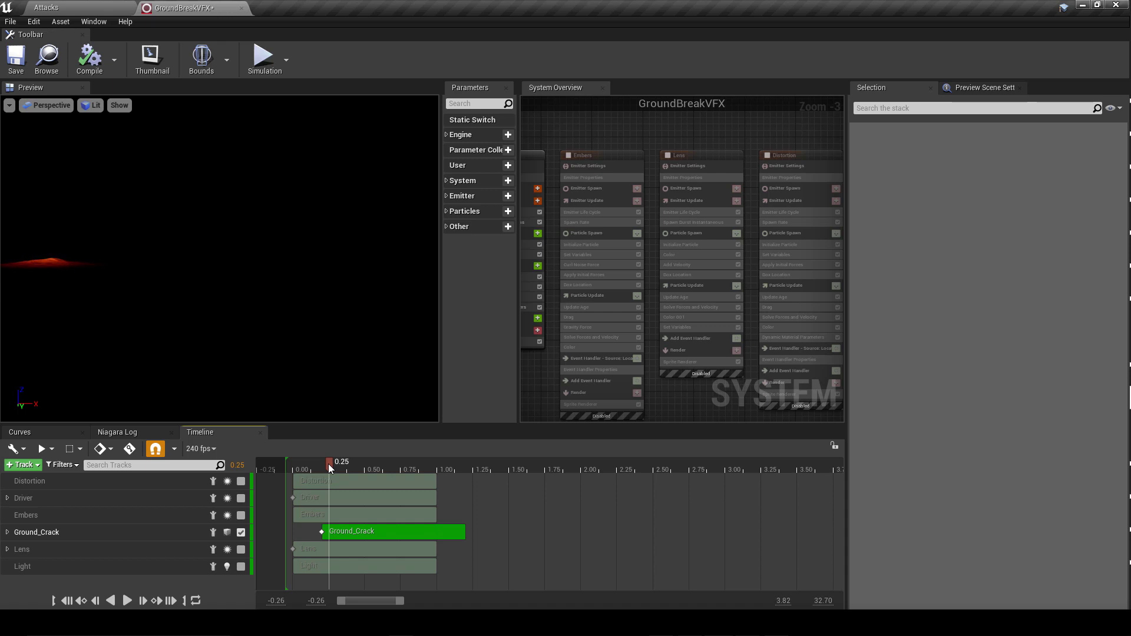
left_click_drag(329, 465, 361, 460)
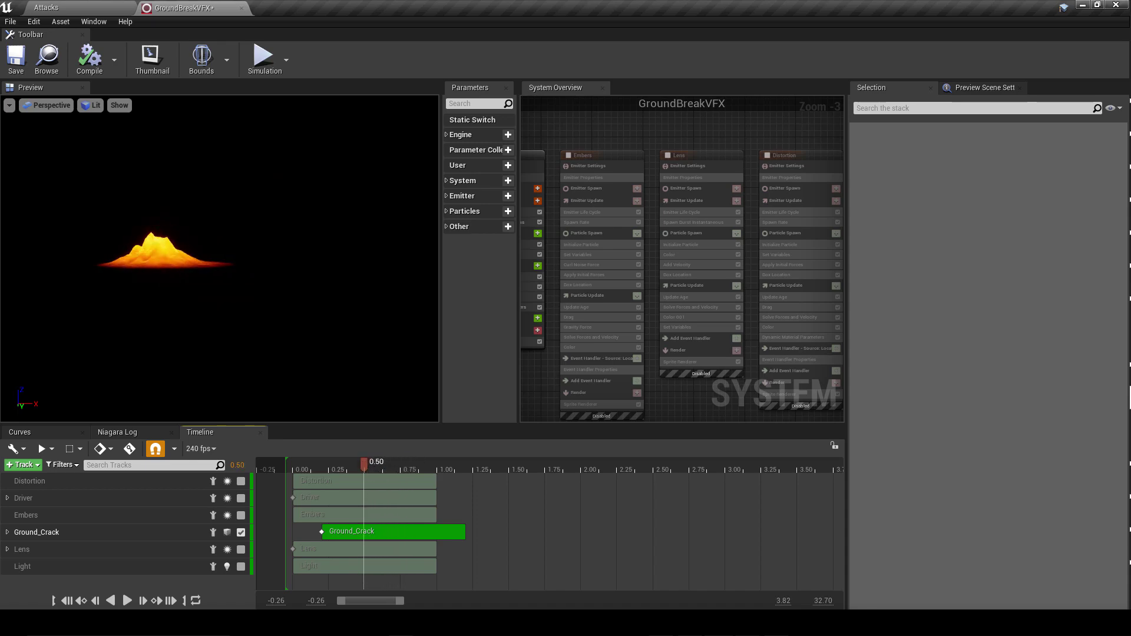
Step: Bring up the GroundBreakVFX static mesh and examine its displaced plane from low and high angles
left_click_drag(1130, 57, 563, 0)
scroll(269, 171, "down", 3)
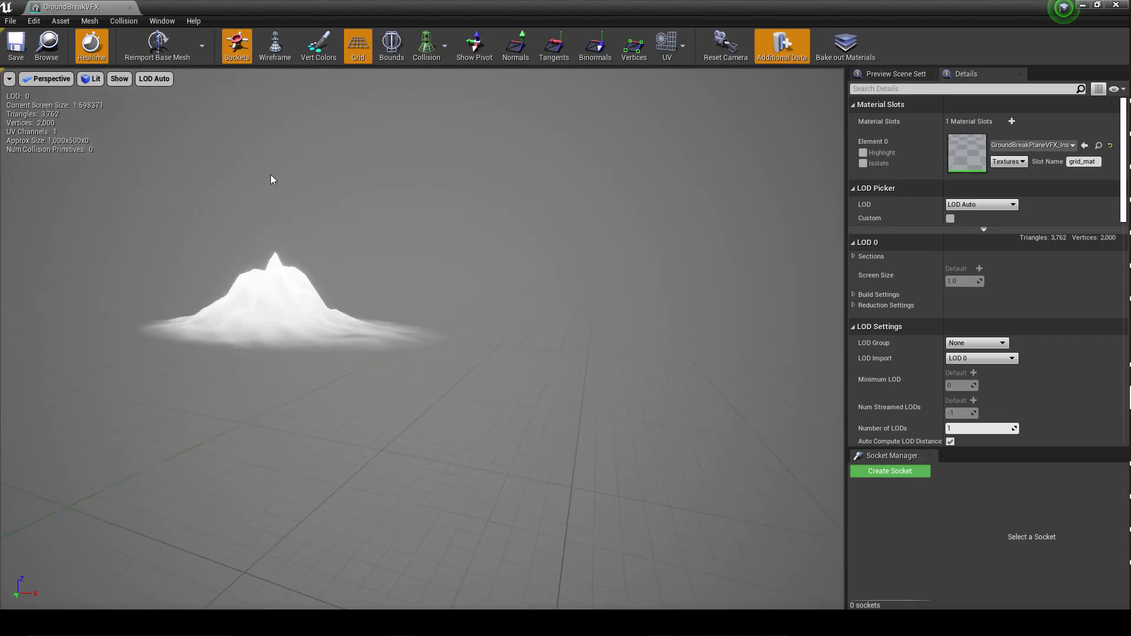
left_click_drag(268, 172, 175, 242, "alt")
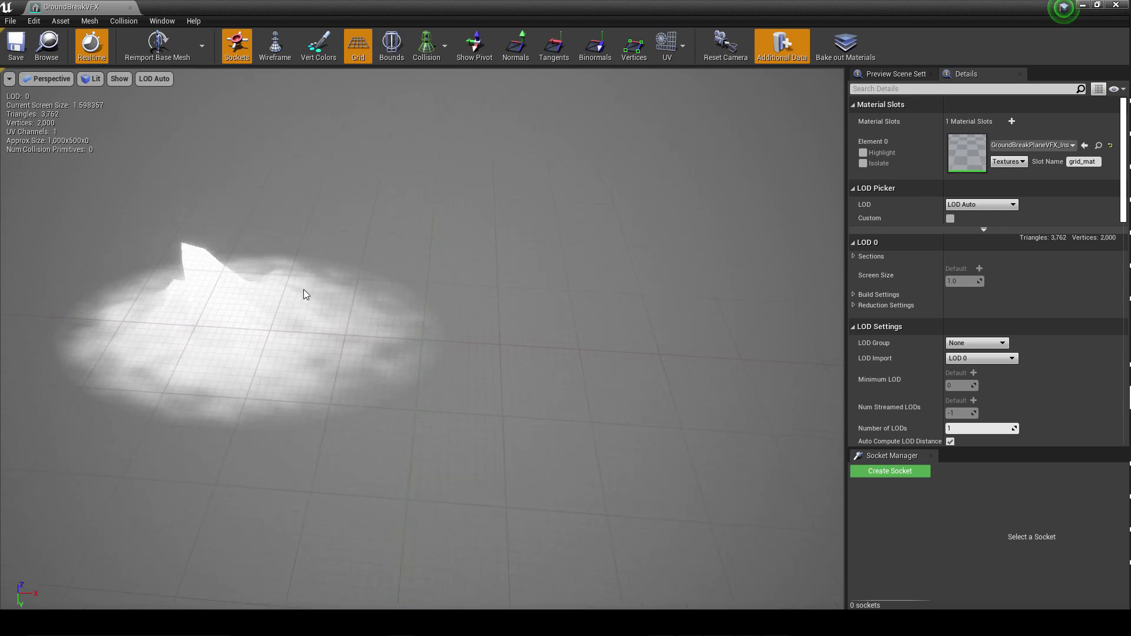
left_click_drag(230, 358, 241, 277, "alt")
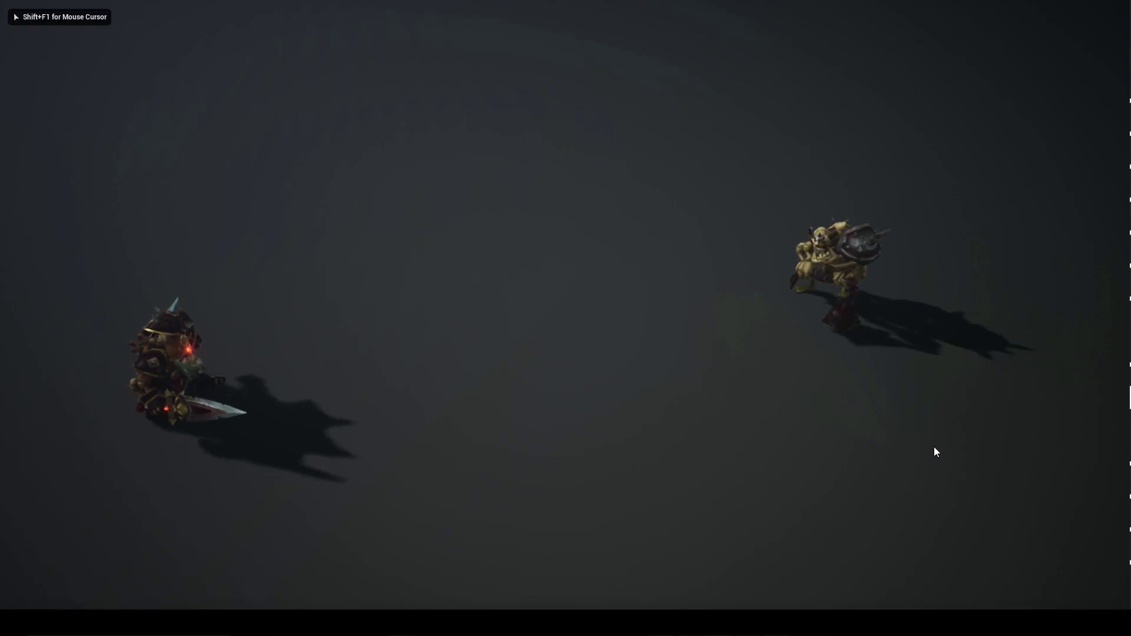
Step: Trigger the ground-break attack repeatedly in the full-screen play session to review the combined effect
left_click(934, 447)
key("1")
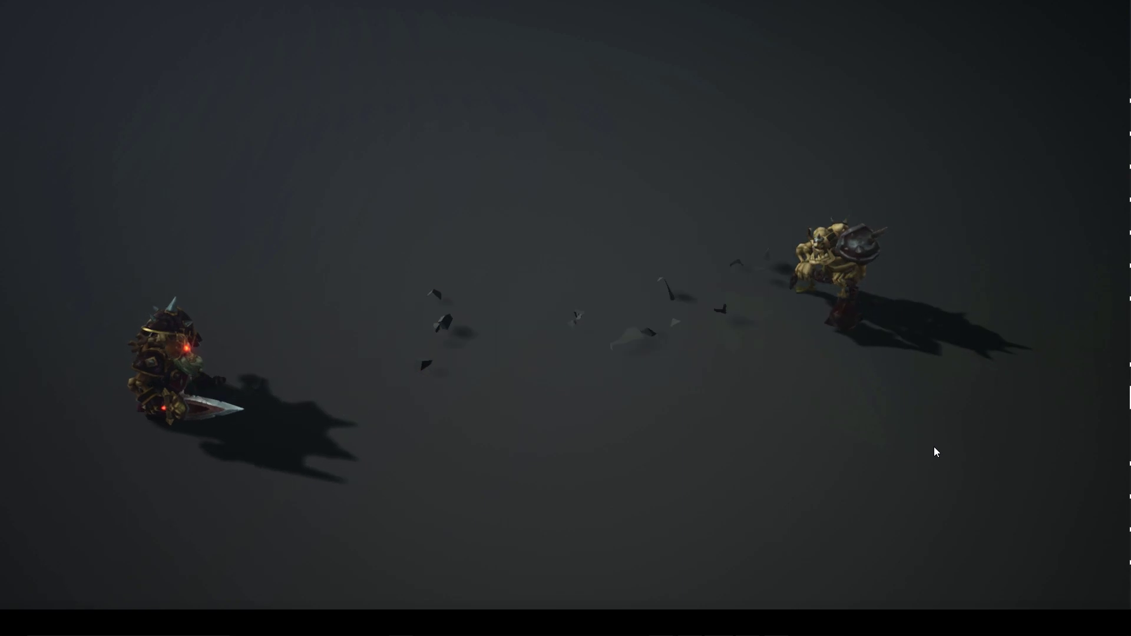
left_click(935, 446)
left_click(934, 446)
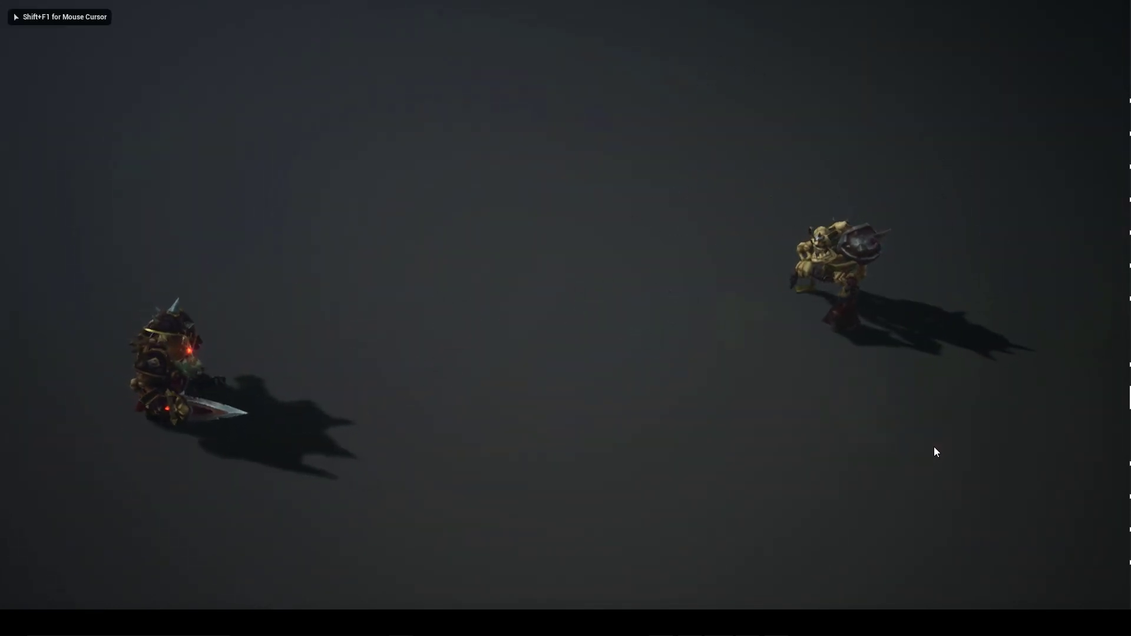
key("space")
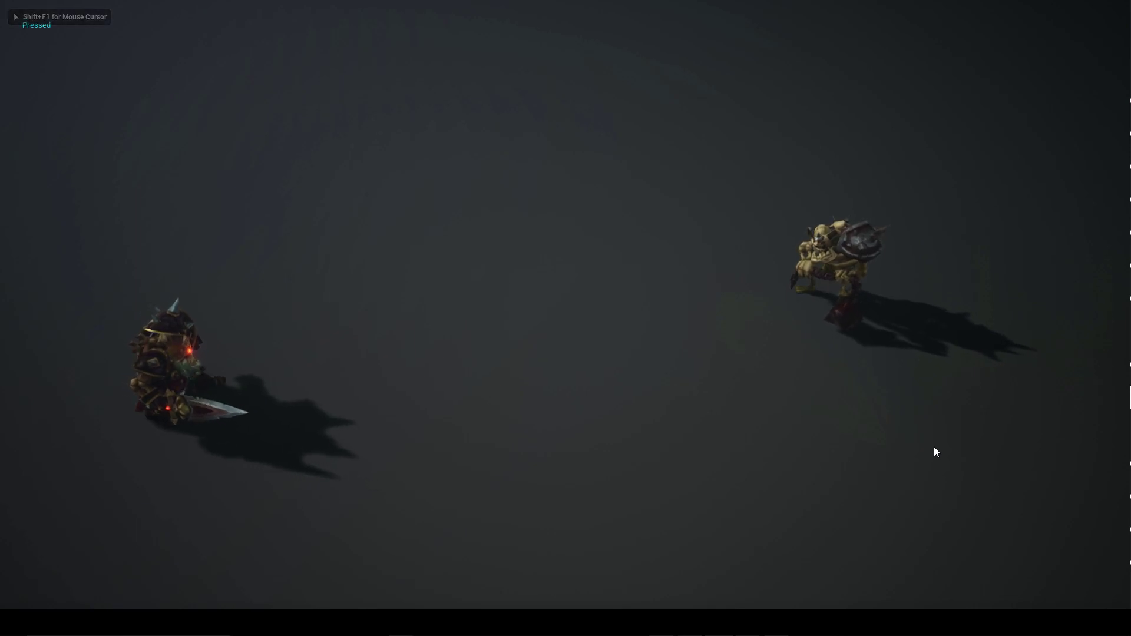